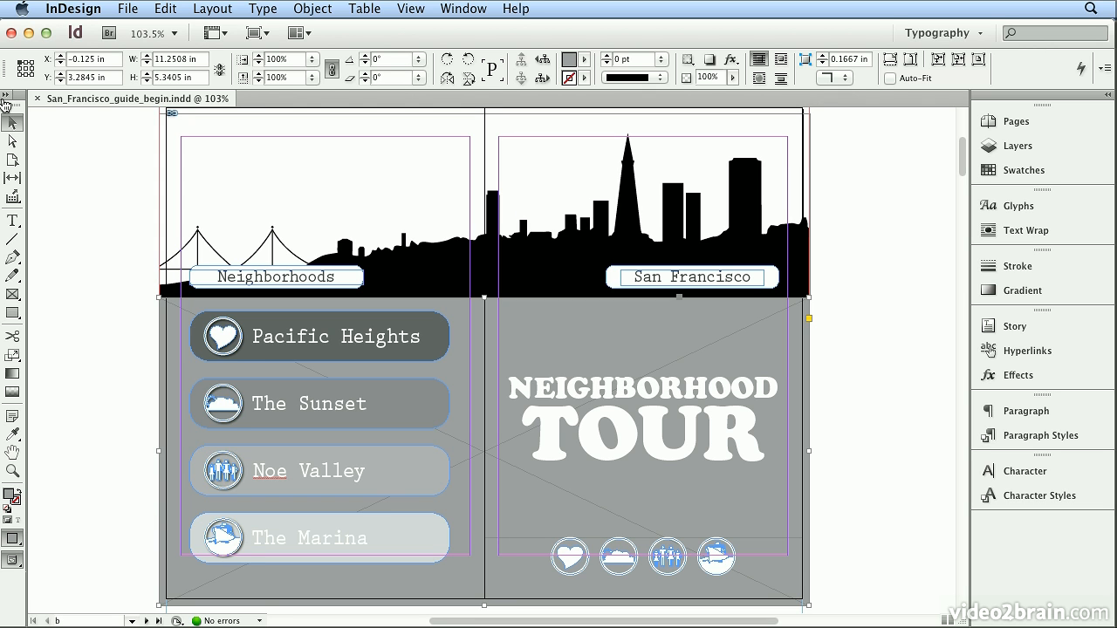
# Open the Color Picker for the grey background frame's fill and set its red value to 223.
pyautogui.click(5, 96)
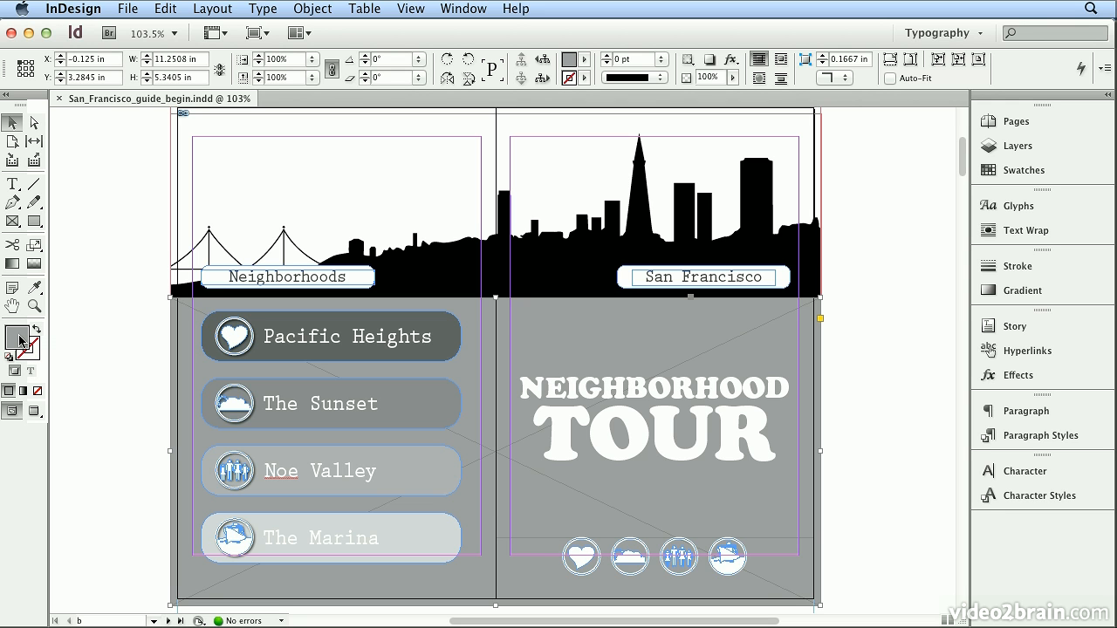
pyautogui.doubleClick(20, 341)
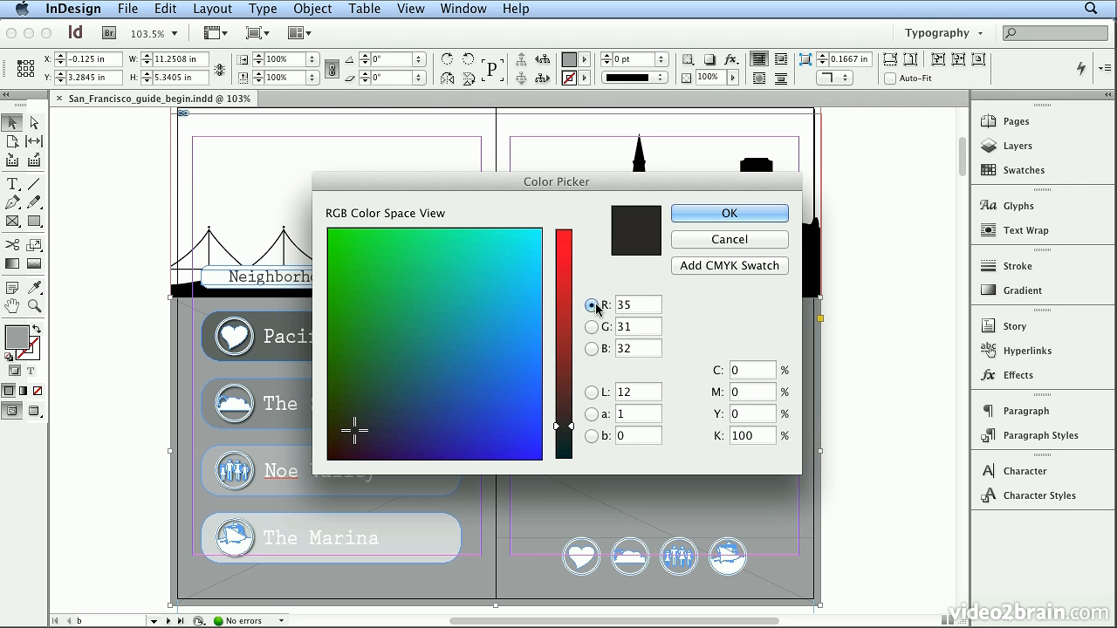
pyautogui.click(565, 307)
pyautogui.click(565, 276)
pyautogui.click(564, 259)
pyautogui.click(574, 312)
pyautogui.click(572, 260)
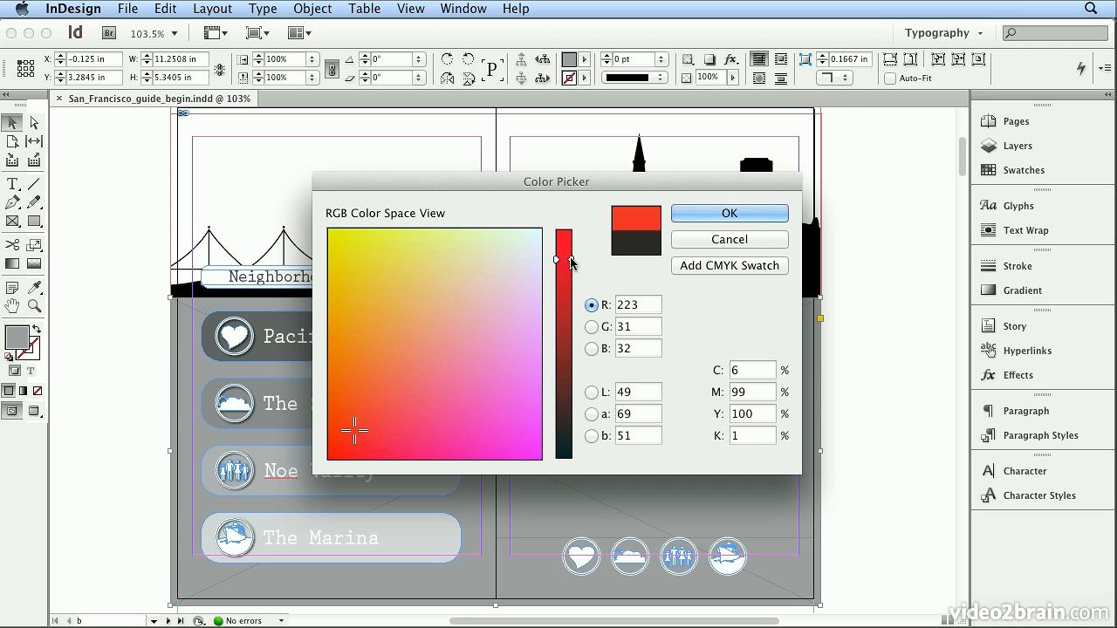
# Pick an orange of R 223, G 126, B 5 and apply it as the background frame's fill.
pyautogui.click(409, 404)
pyautogui.click(389, 375)
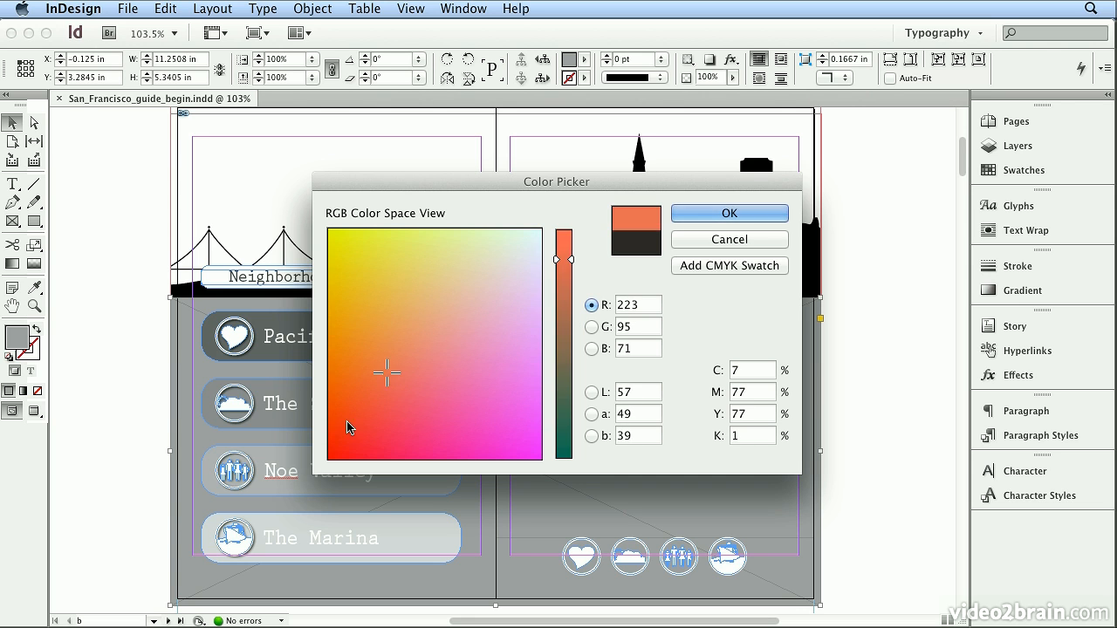
pyautogui.click(338, 430)
pyautogui.click(335, 408)
pyautogui.click(338, 387)
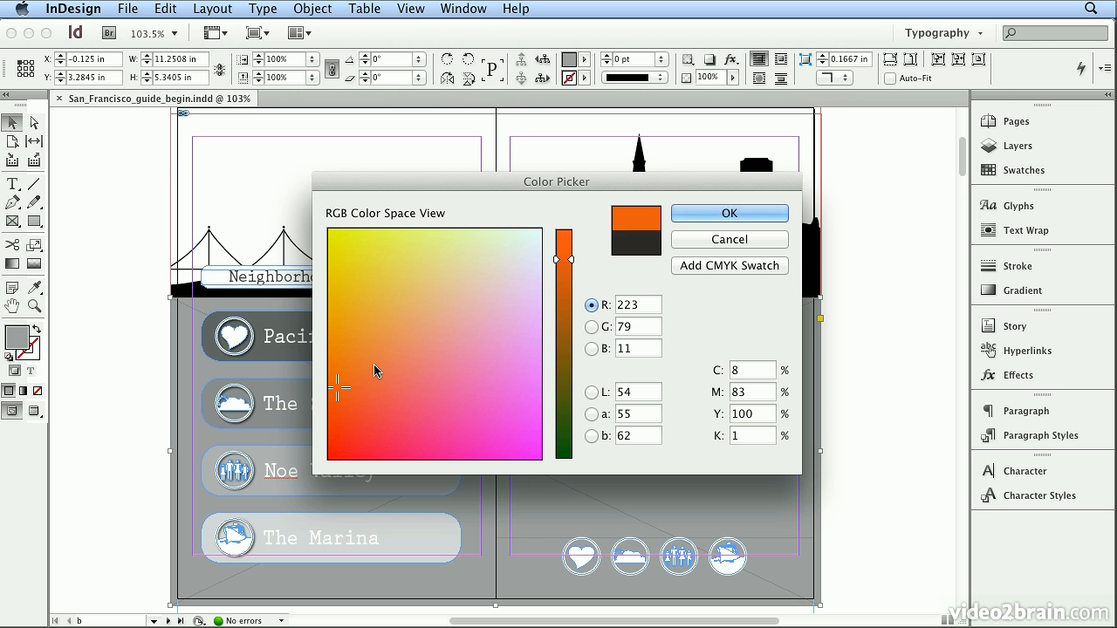
pyautogui.click(333, 344)
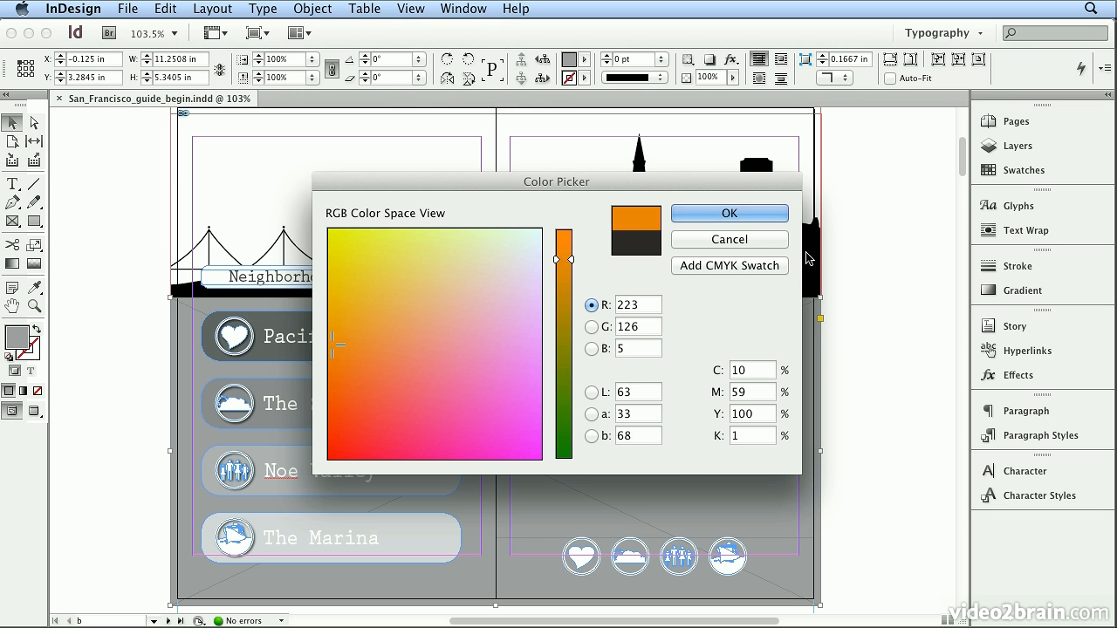
pyautogui.click(767, 215)
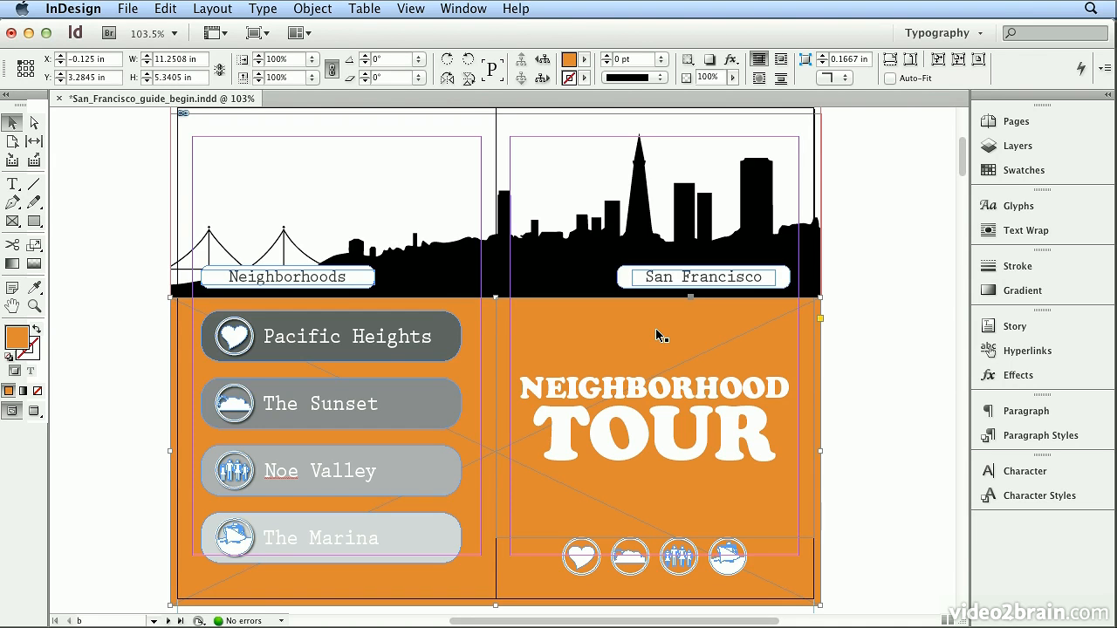
# Try the default color swatches on the background frame one after another, ending with the green C=75 M=5 Y=100 K=0.
pyautogui.click(1015, 175)
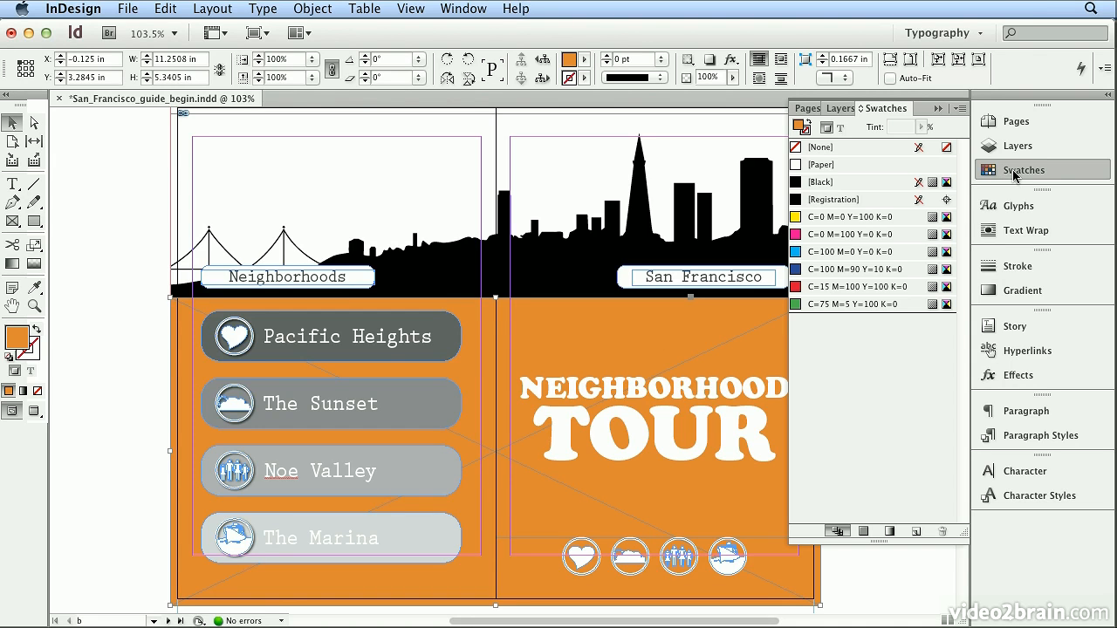
pyautogui.click(880, 217)
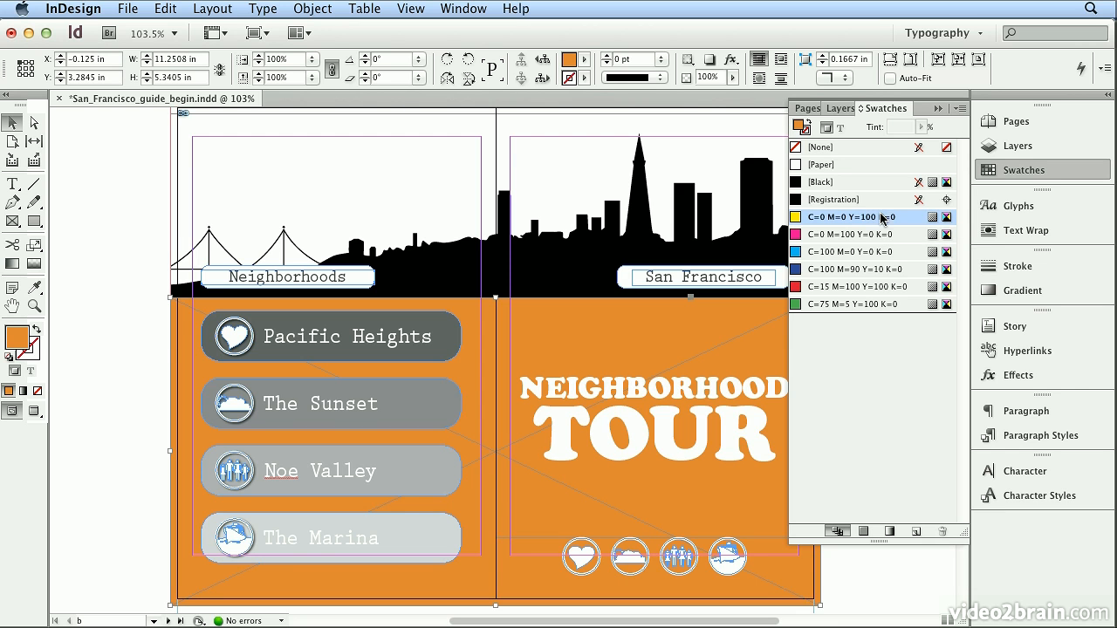
pyautogui.click(868, 235)
pyautogui.click(857, 252)
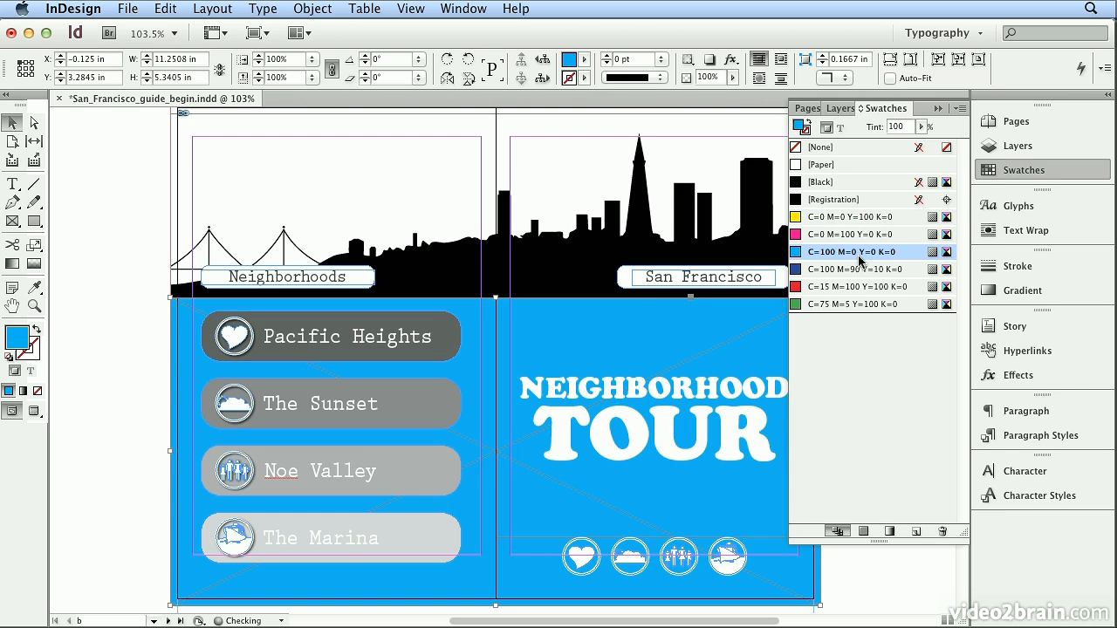
pyautogui.click(850, 270)
pyautogui.click(847, 286)
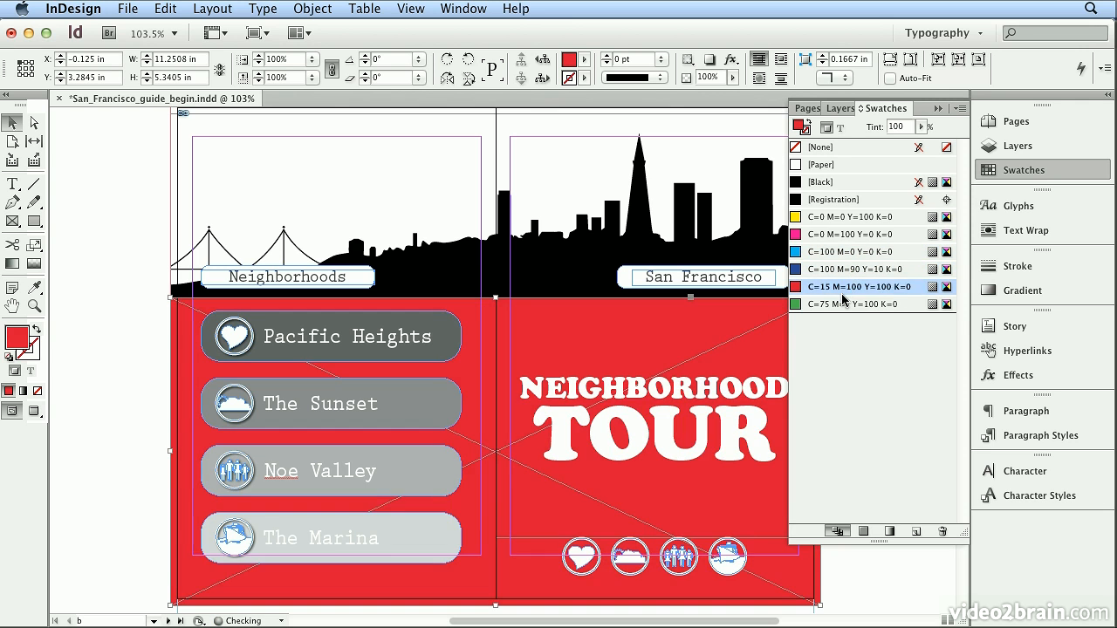
pyautogui.click(843, 304)
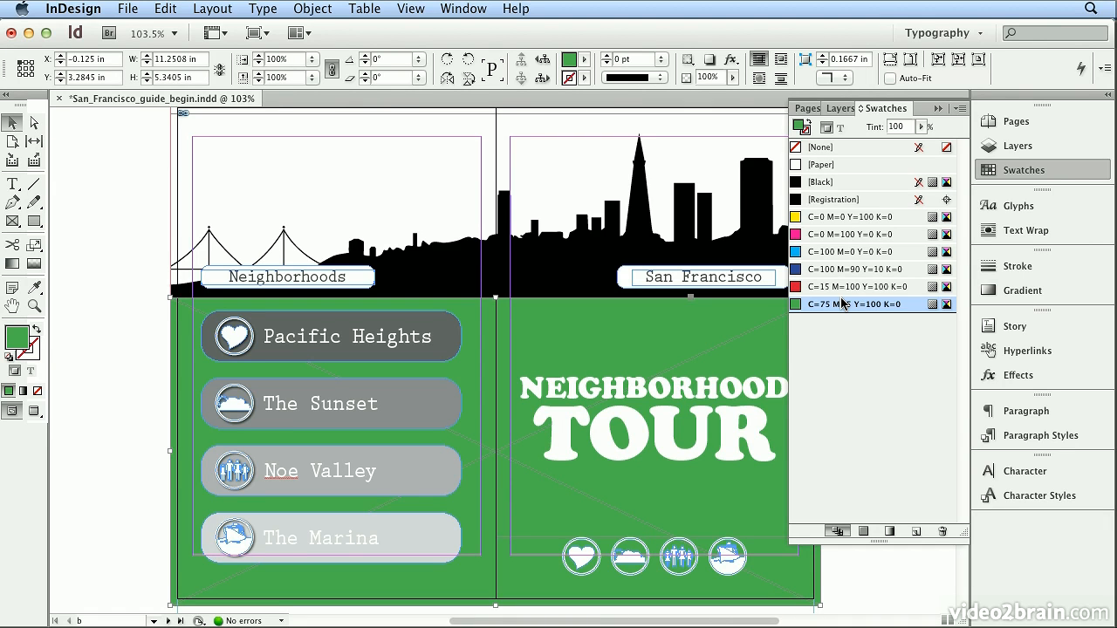
# Start a new color swatch that is not named by its color value, and name it International Orange.
pyautogui.click(963, 112)
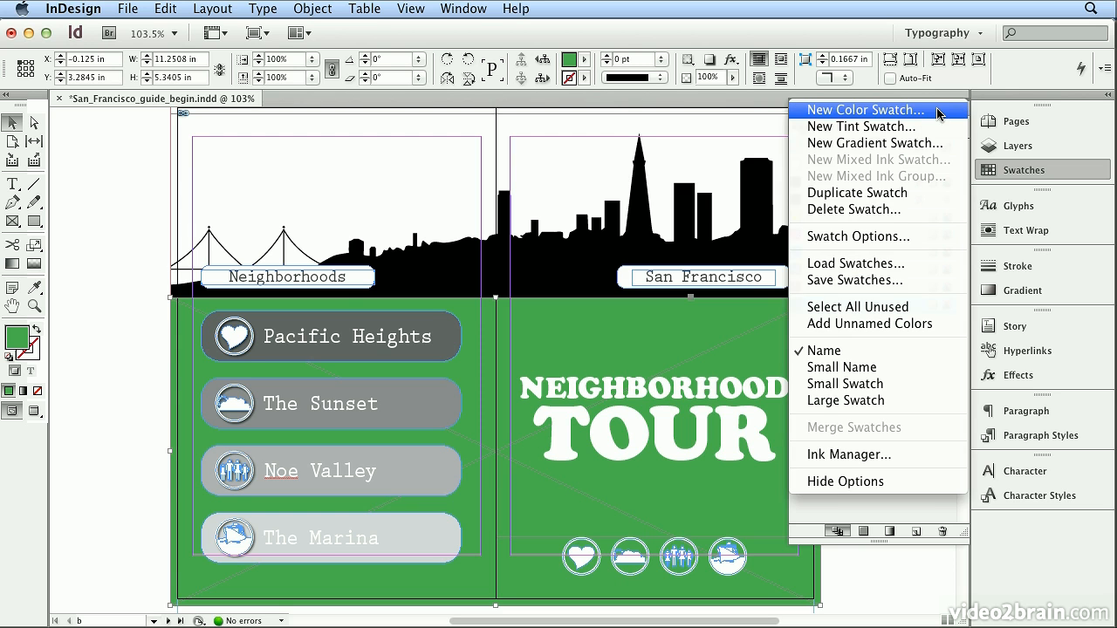
pyautogui.click(939, 110)
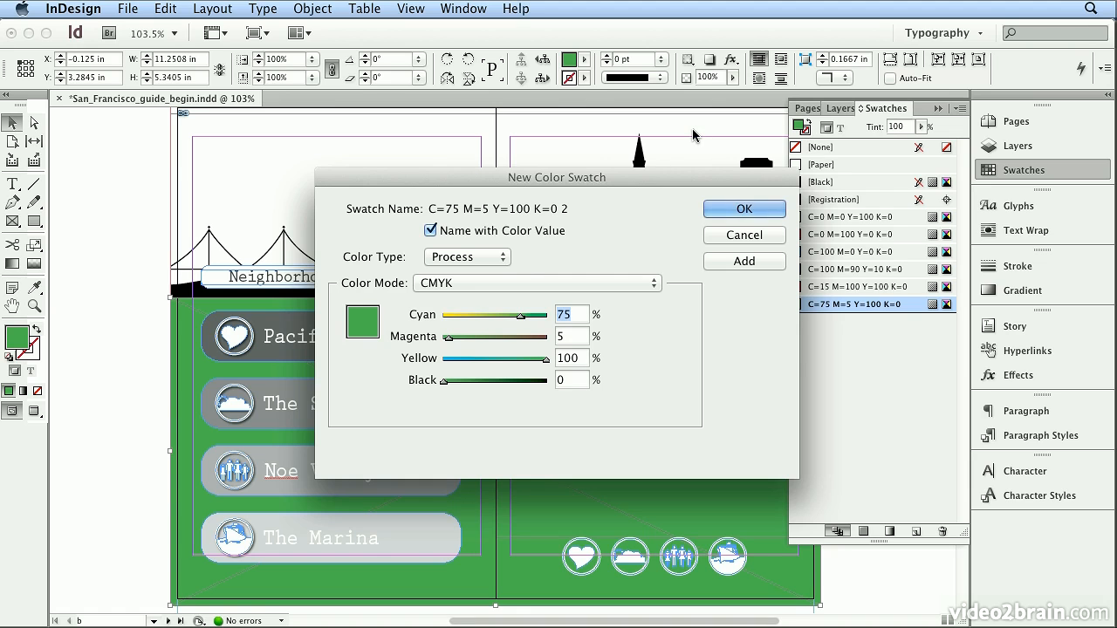
pyautogui.click(508, 237)
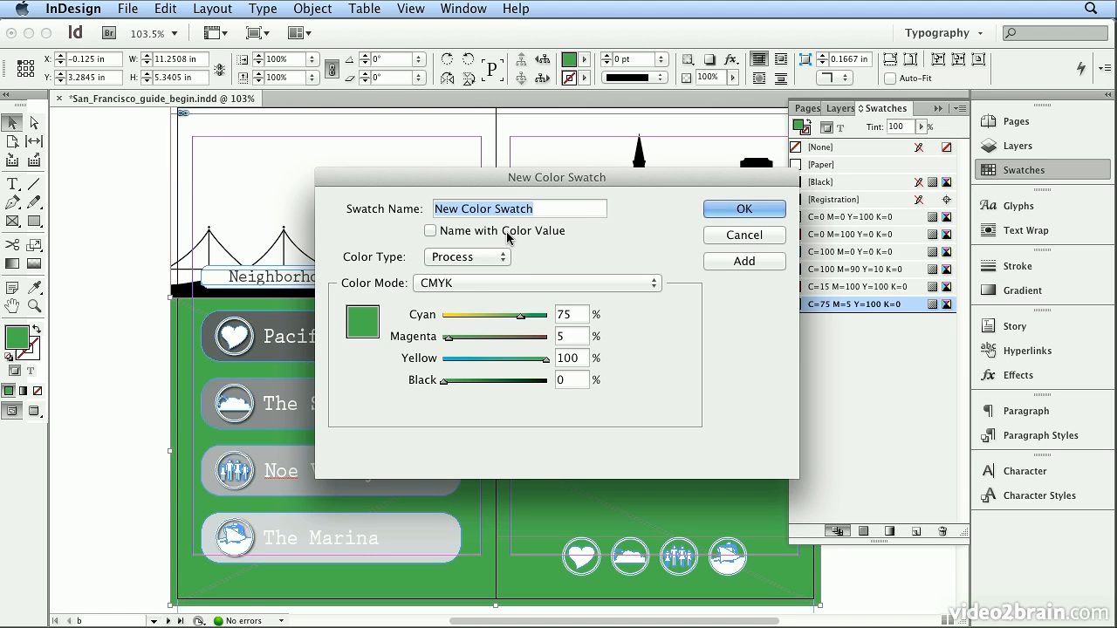
pyautogui.write('In')
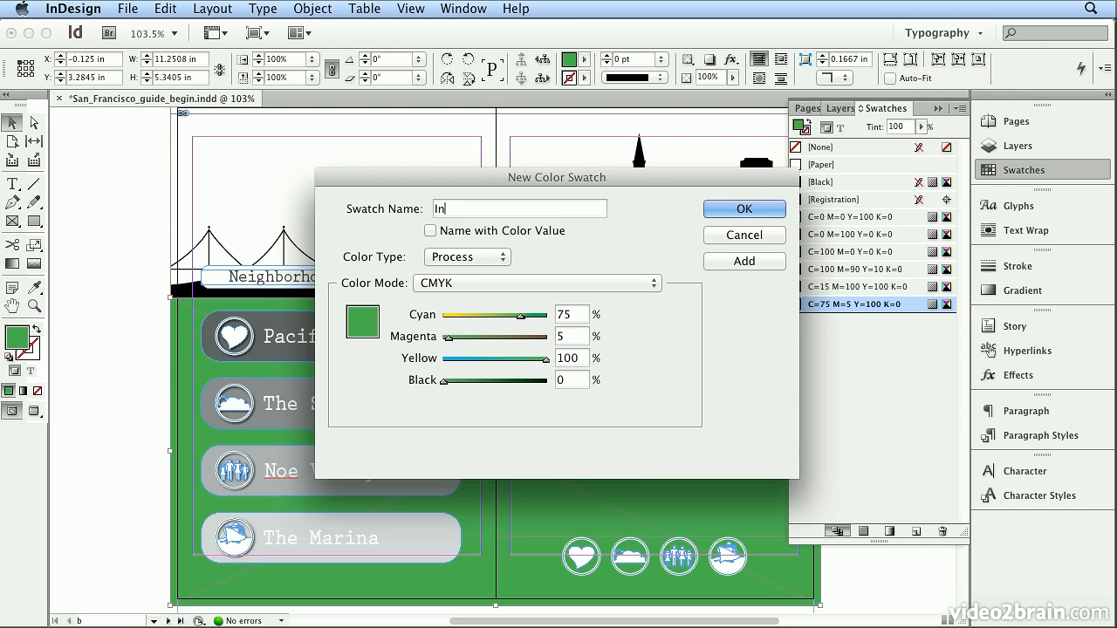
pyautogui.write('ternational Orange')
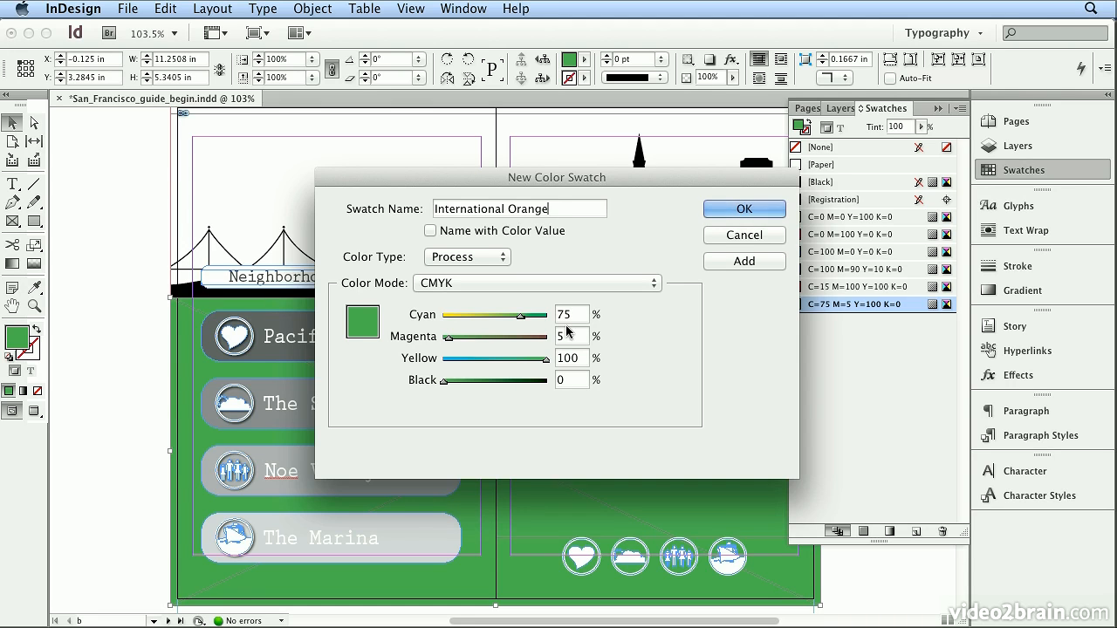
# Set the new swatch's cyan to 0, magenta to 69 and black to 6 percent, and create it as the background's fill.
pyautogui.press('Tab')
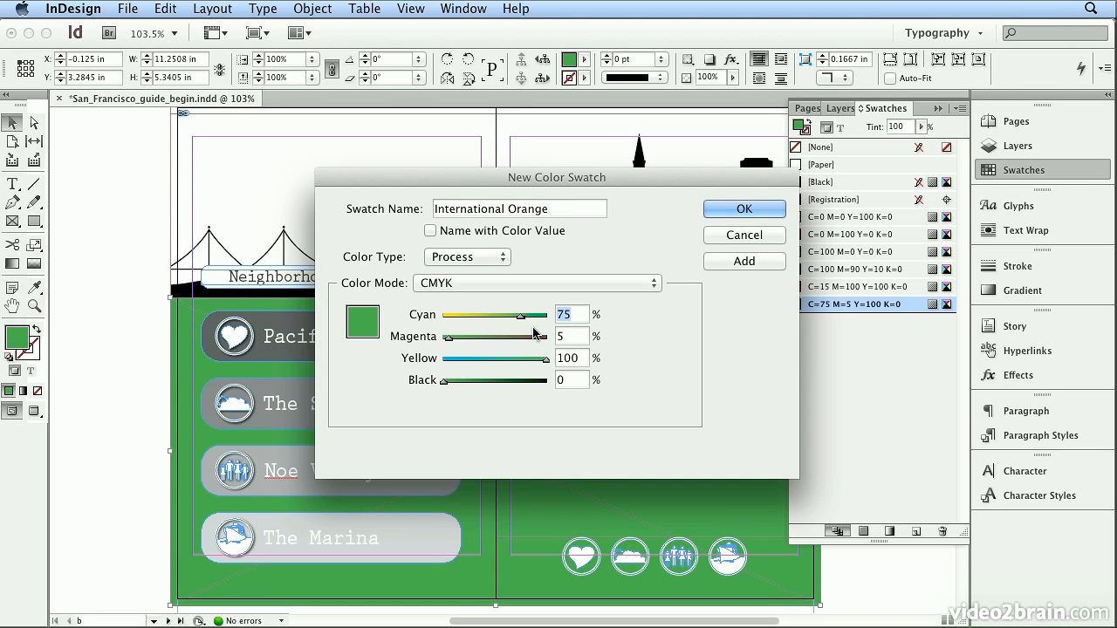
pyautogui.write('0')
pyautogui.press('Tab')
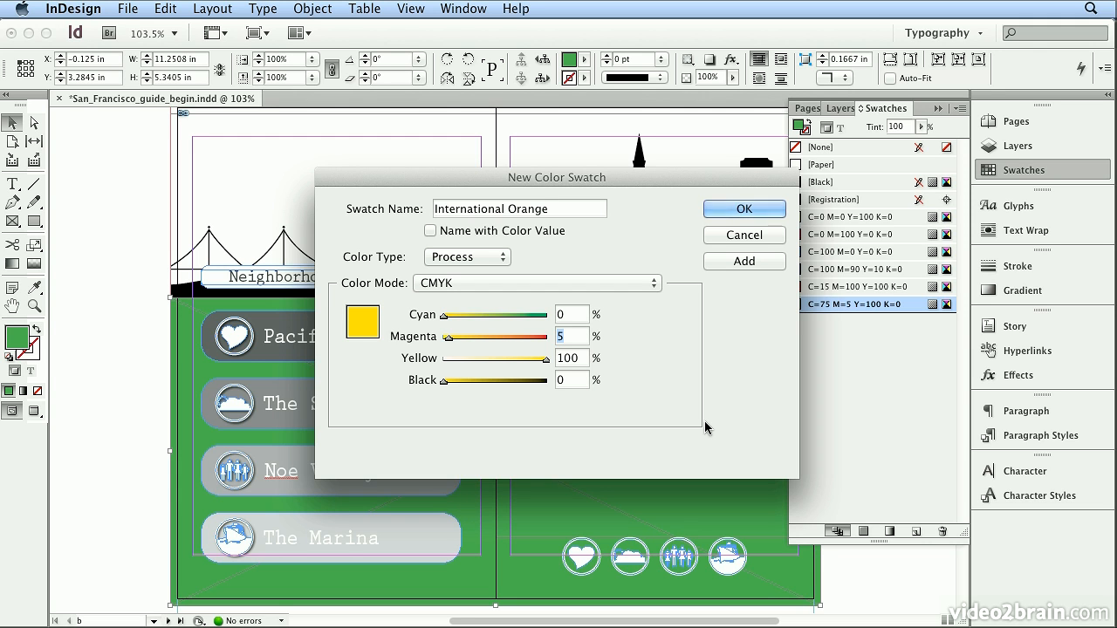
pyautogui.write('69')
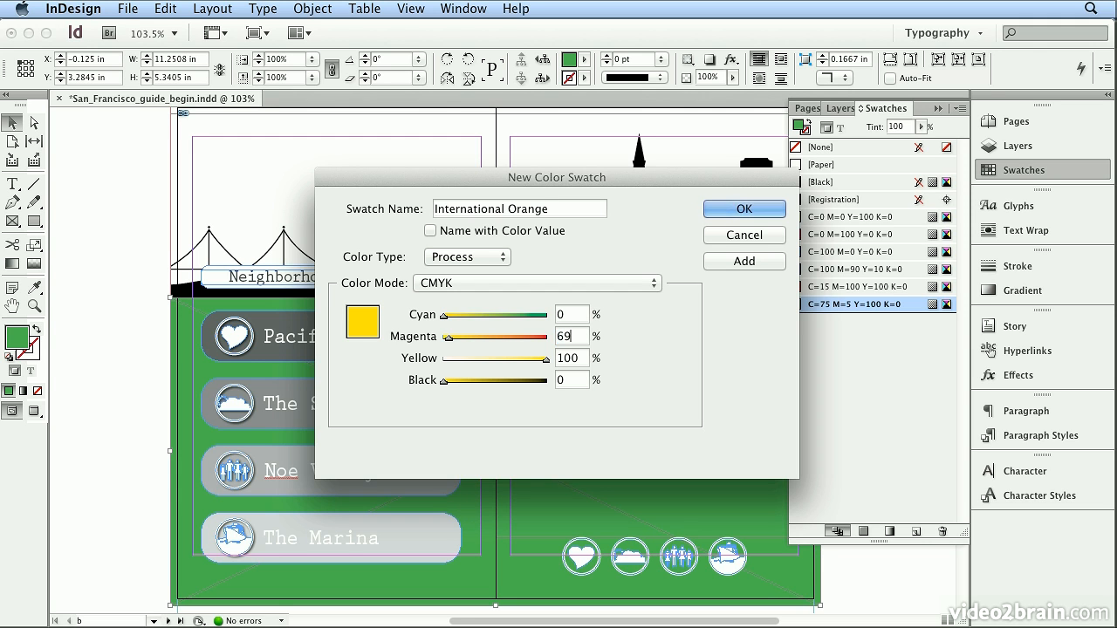
pyautogui.press('Tab')
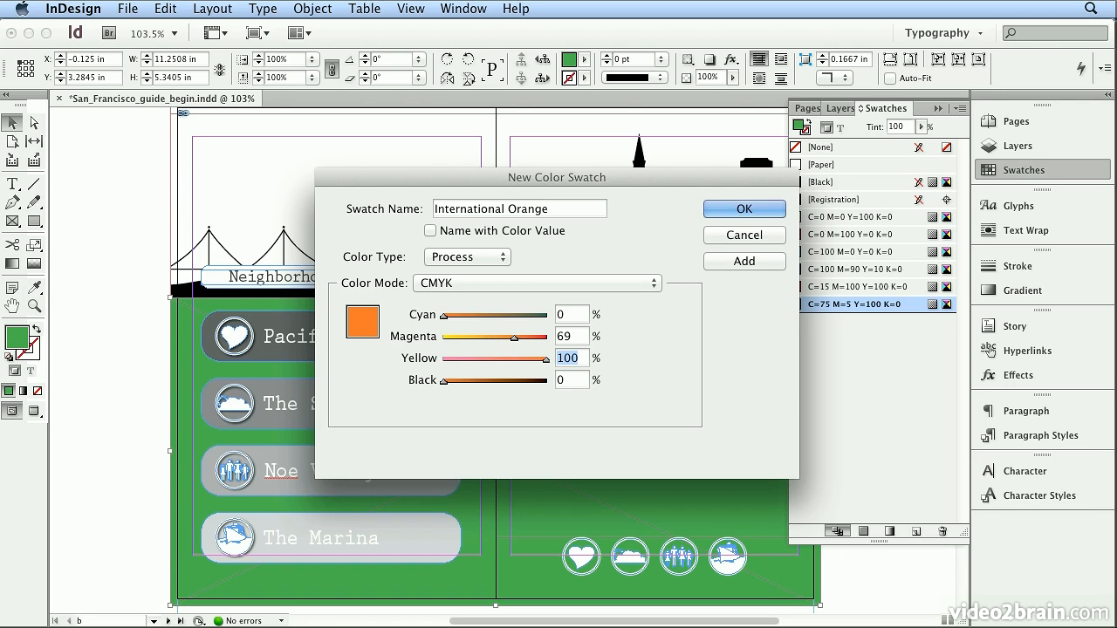
pyautogui.press('Tab')
pyautogui.write('6')
pyautogui.press('Tab')
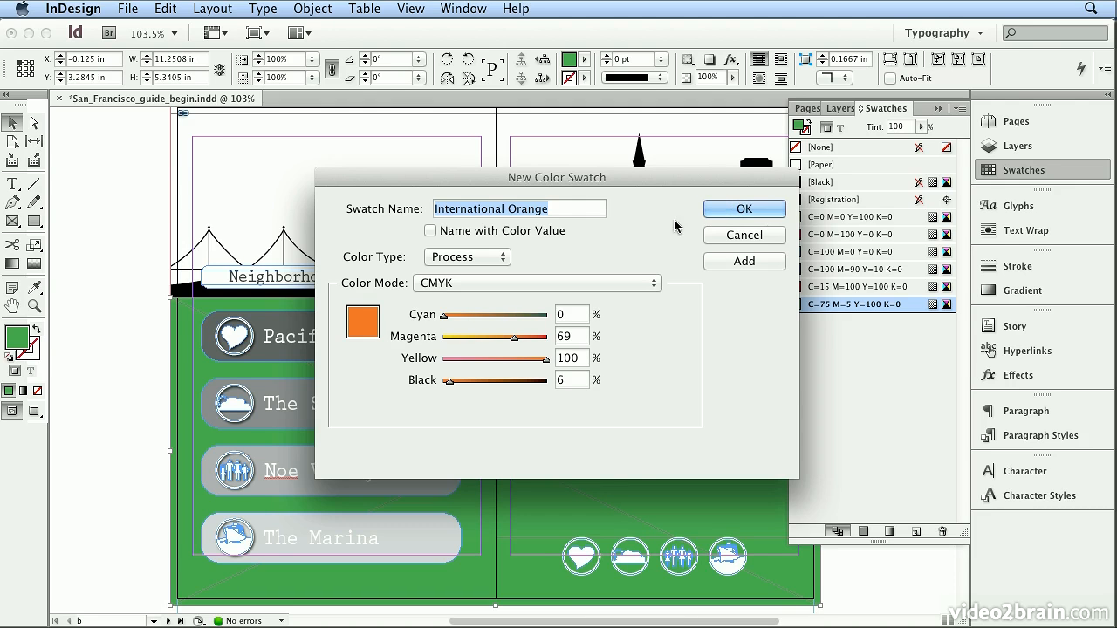
pyautogui.click(726, 215)
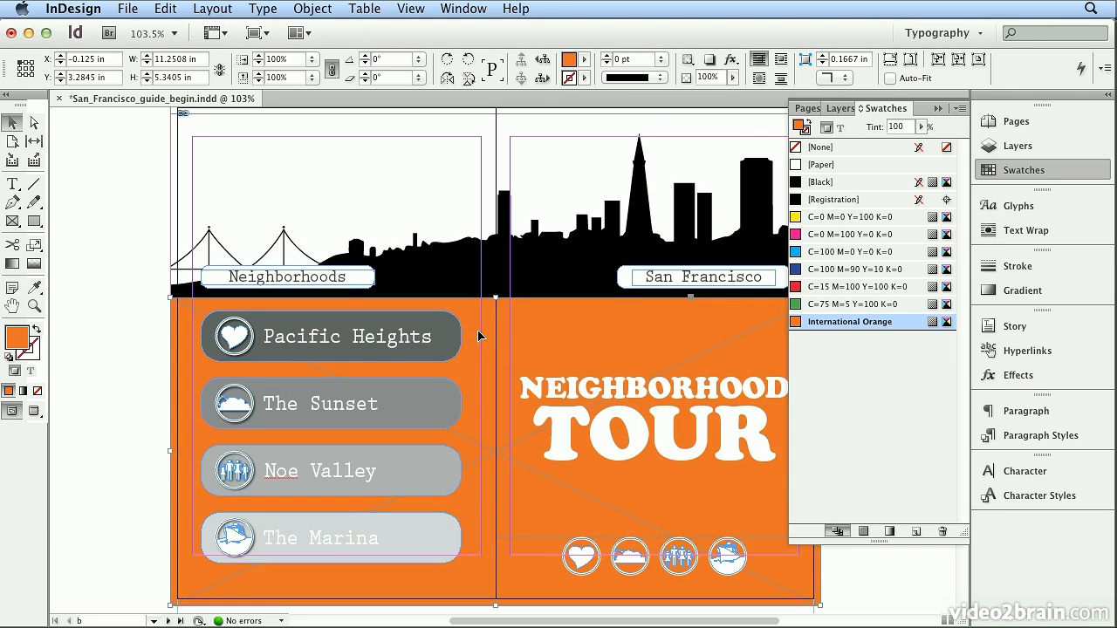
pyautogui.click(998, 175)
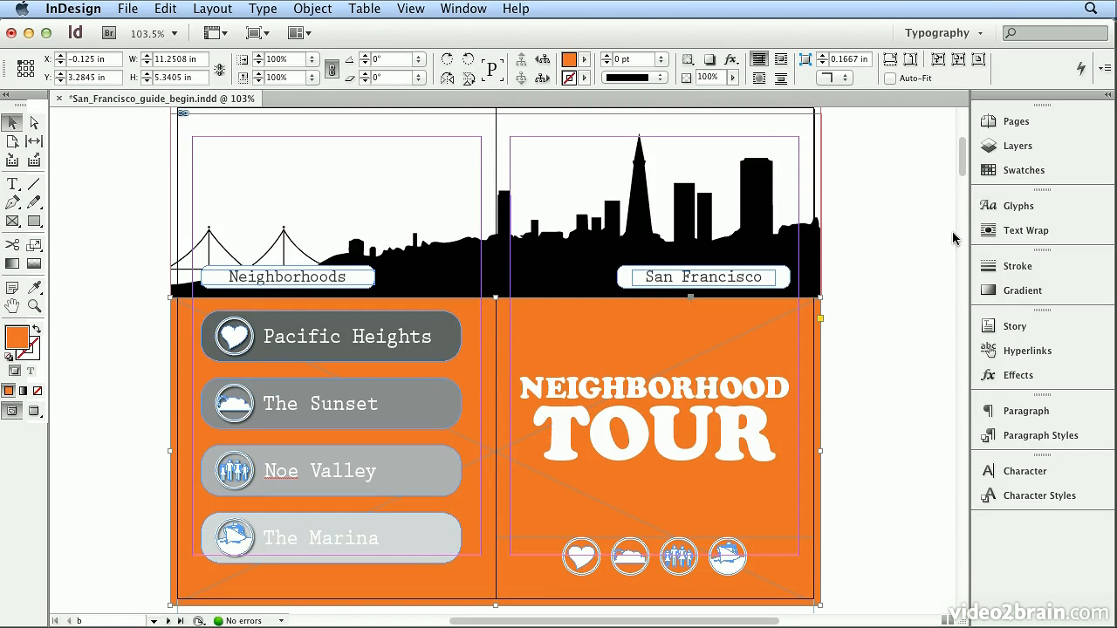
# Go to the Pacific Heights spread and select all the text of its PACIFIC HEIGHTS heading.
pyautogui.hotkey('alt', 'pagedown')
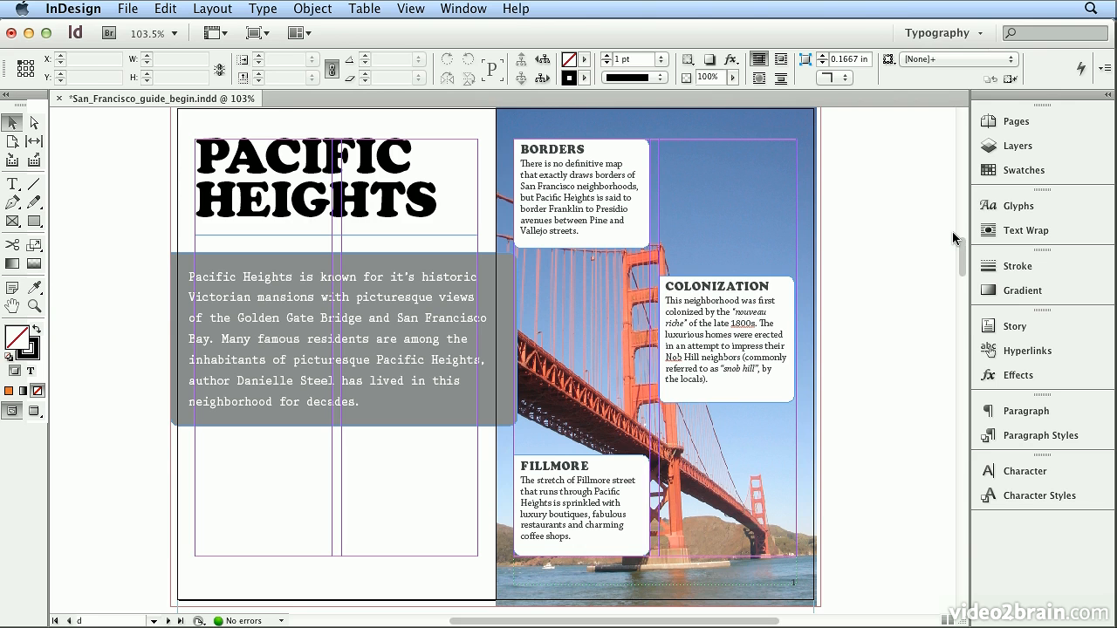
pyautogui.doubleClick(247, 179)
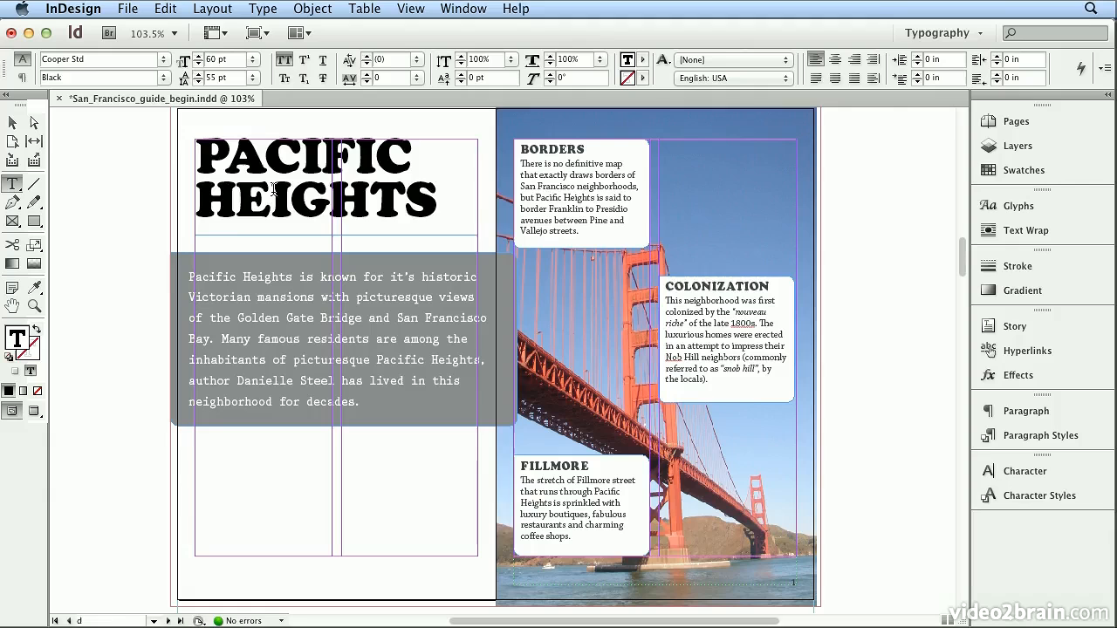
pyautogui.press('super+a')
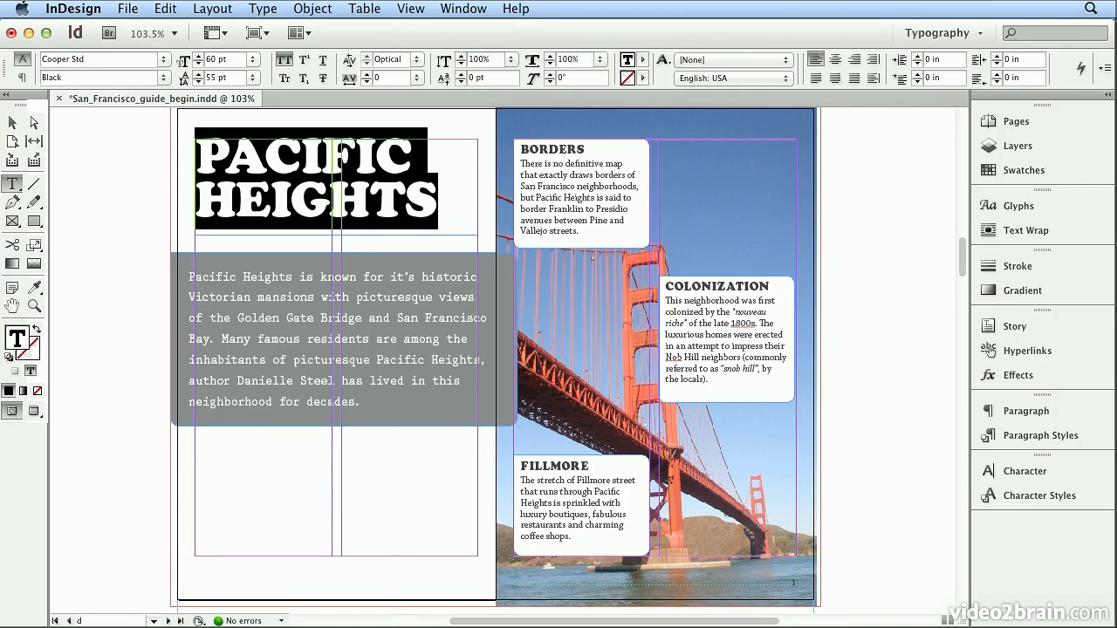
pyautogui.click(159, 9)
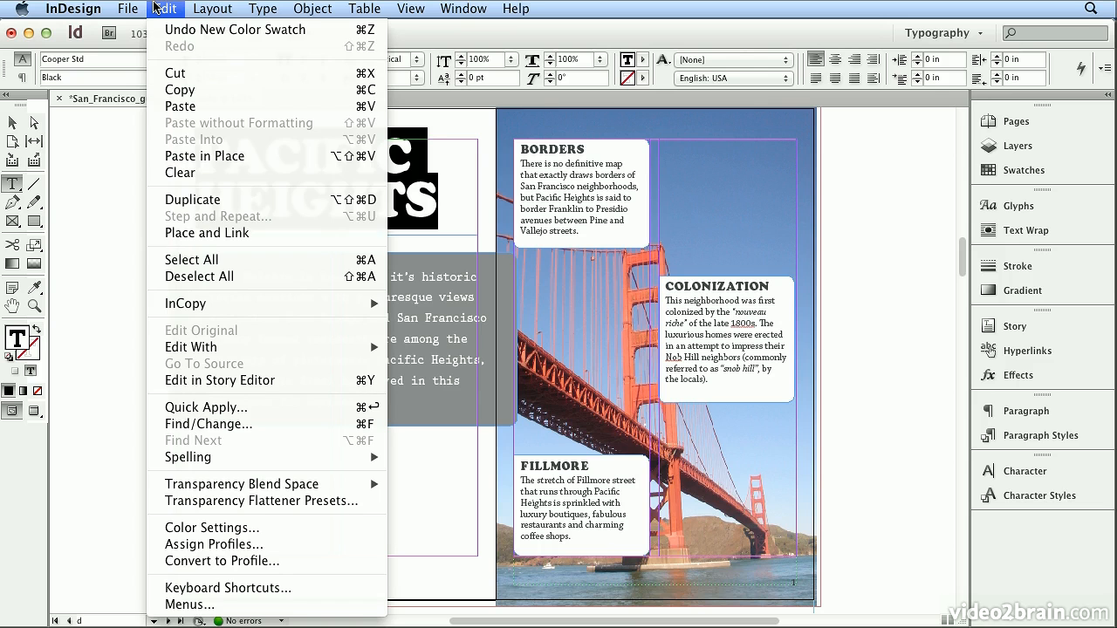
pyautogui.click(192, 259)
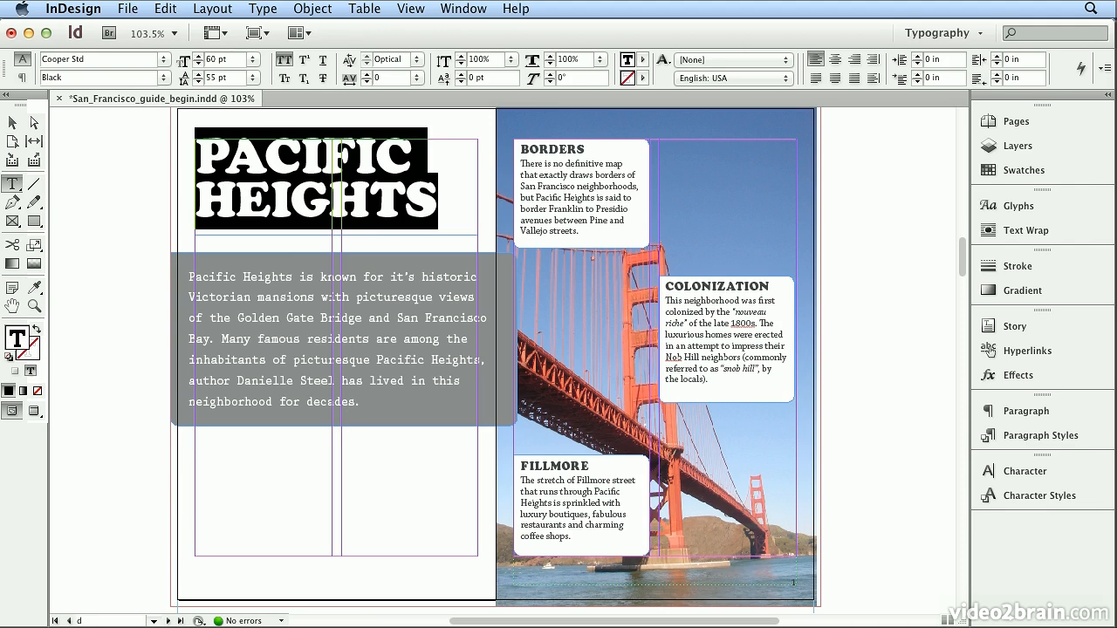
# Sample the bridge's orange from the photo onto the heading with the Eyedropper and save that color as a new swatch.
pyautogui.click(33, 290)
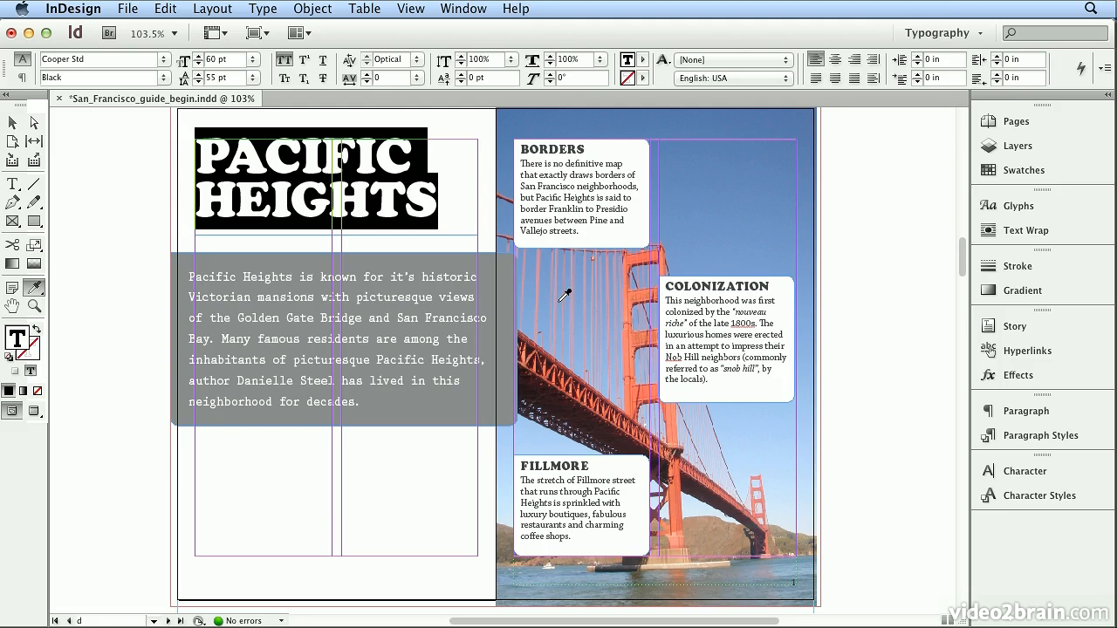
pyautogui.click(647, 255)
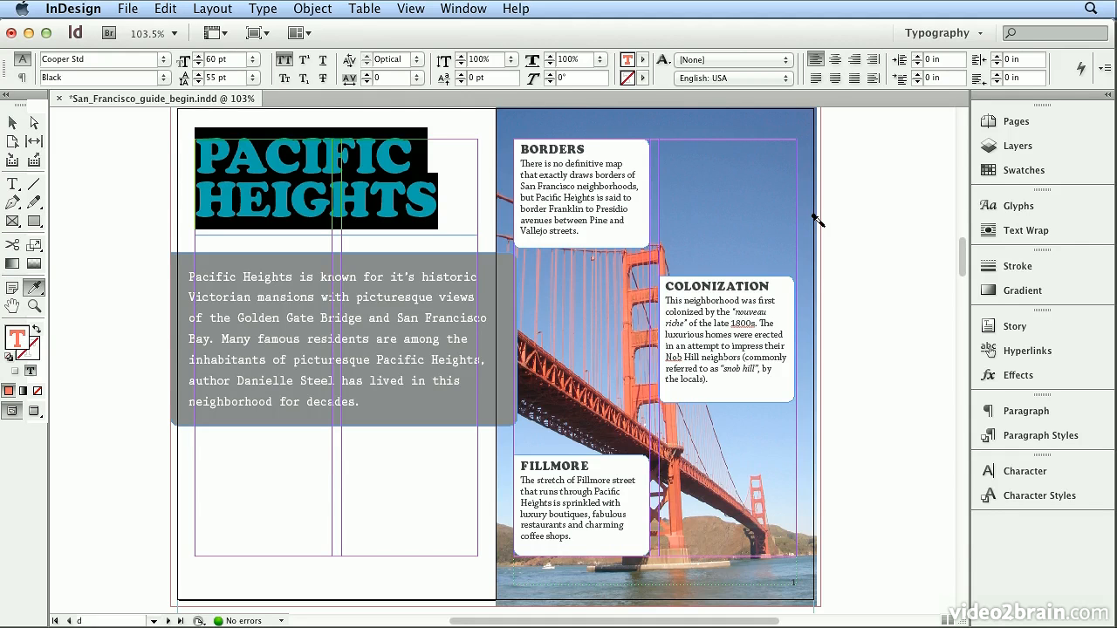
pyautogui.click(1019, 174)
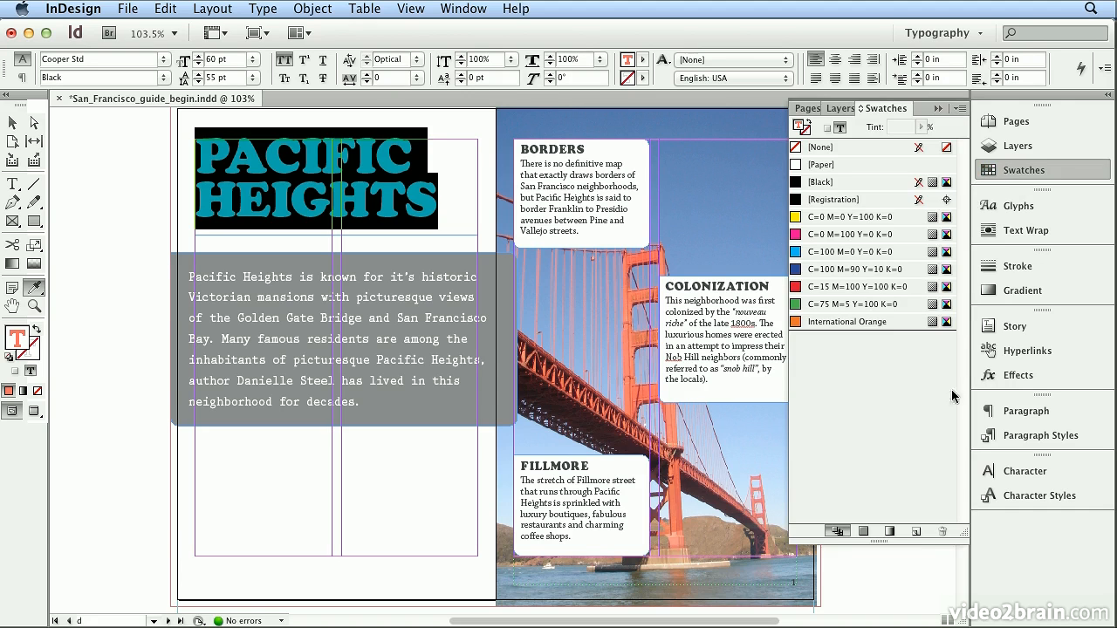
pyautogui.click(914, 534)
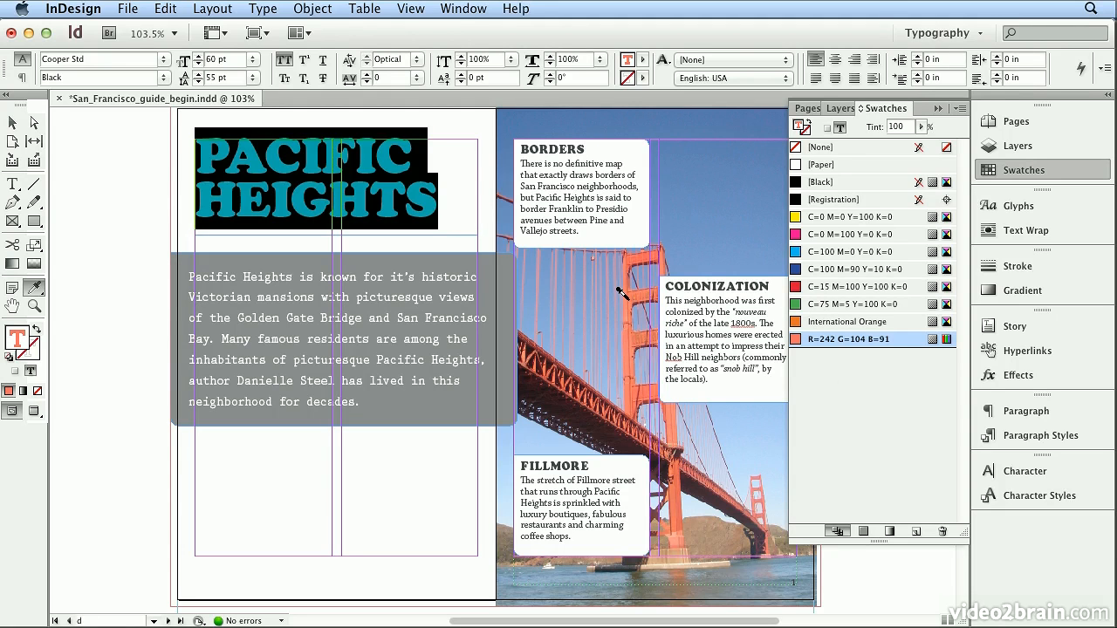
# Convert the sampled orange swatch to CMYK and name it 2nd Orange instead of by its color value.
pyautogui.doubleClick(830, 347)
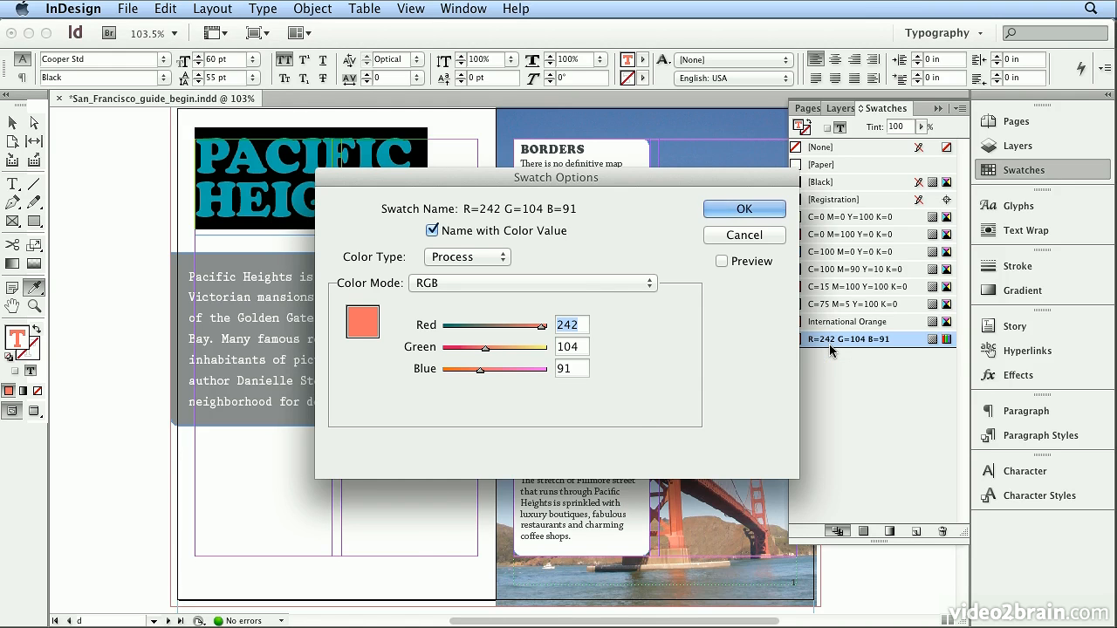
pyautogui.click(583, 288)
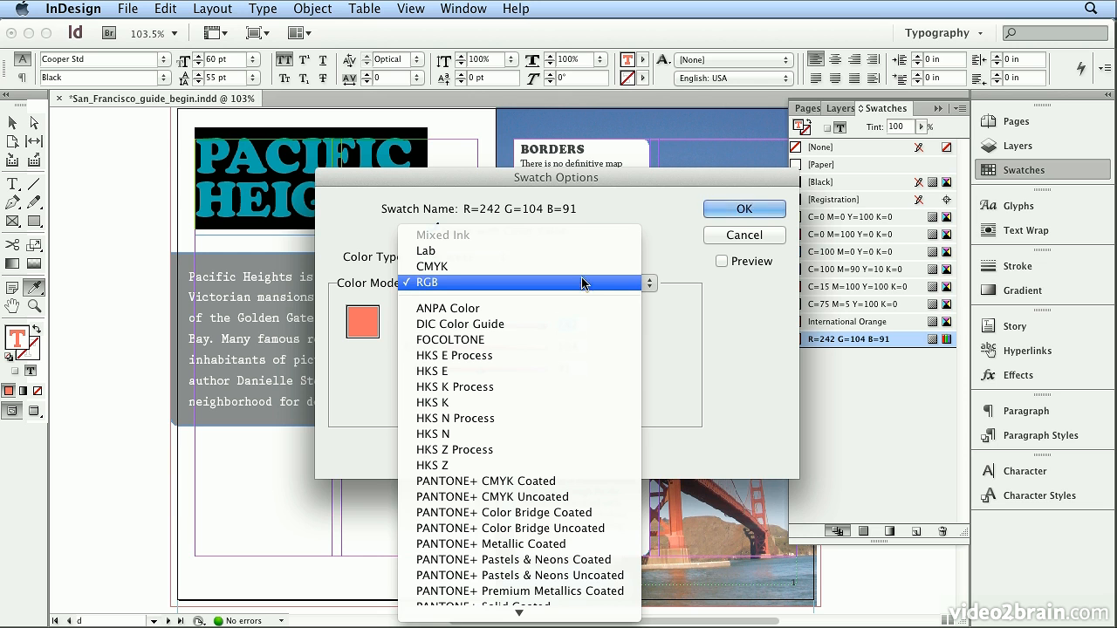
pyautogui.click(580, 267)
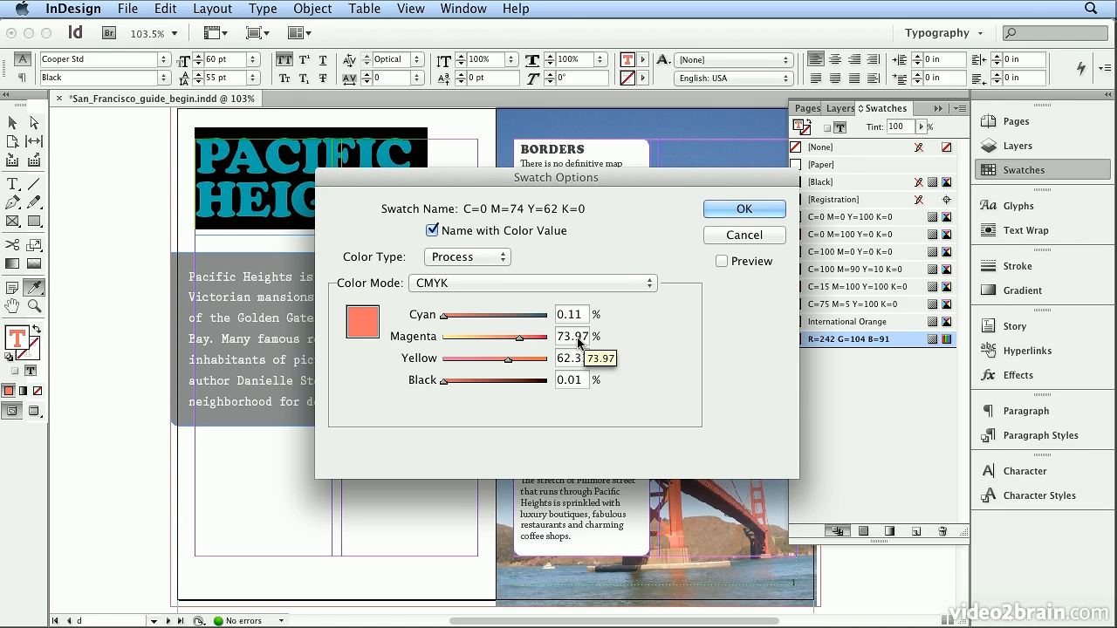
pyautogui.click(503, 232)
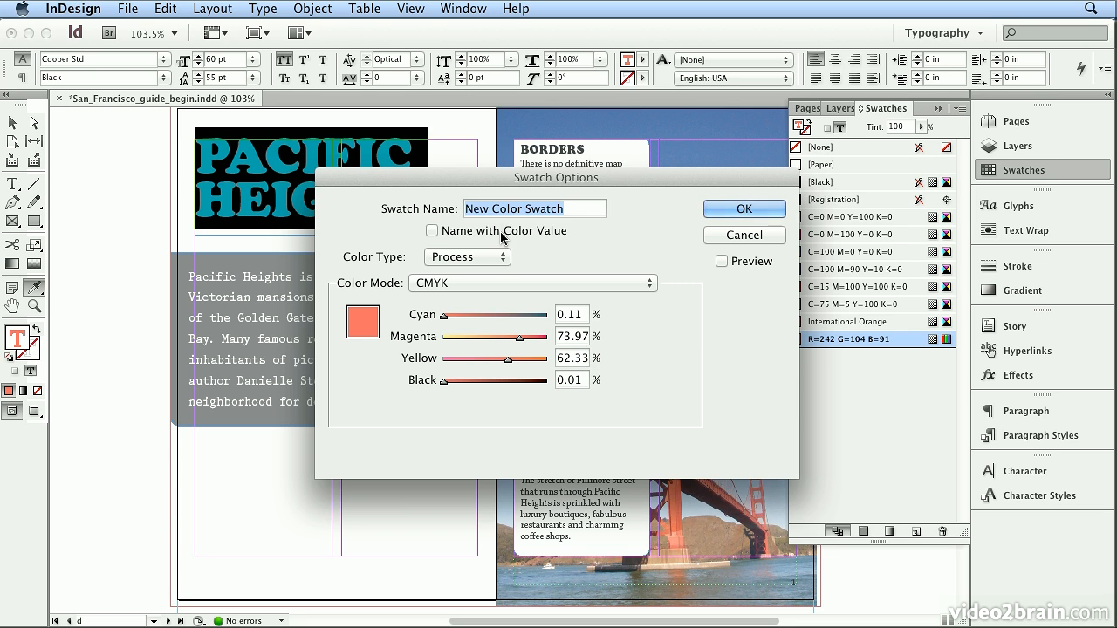
pyautogui.write('2')
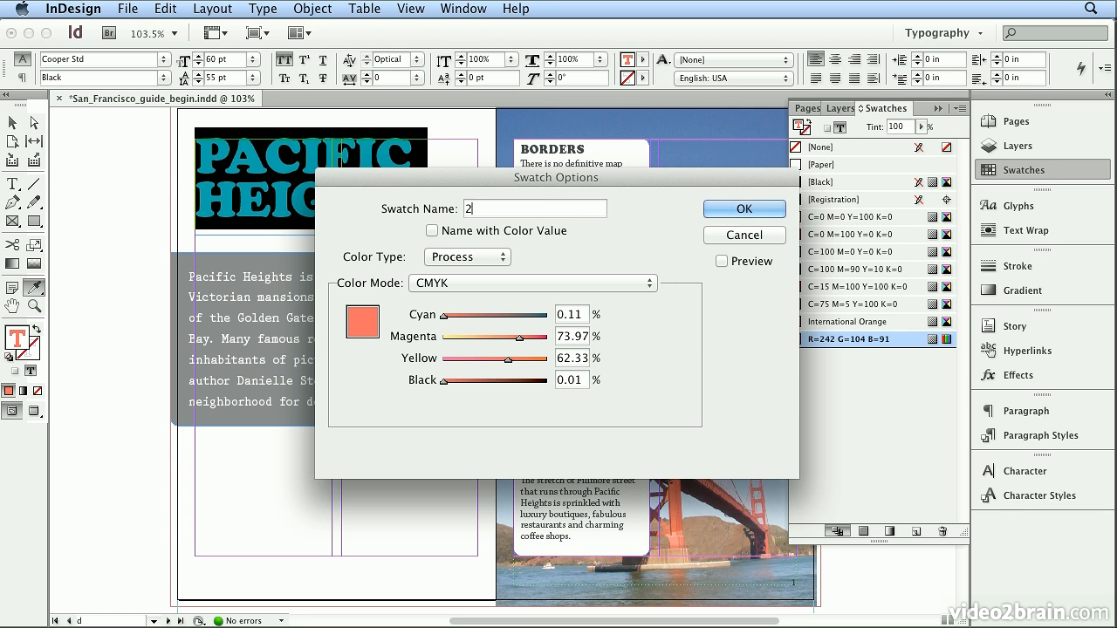
pyautogui.write('nd Orange')
pyautogui.press('Return')
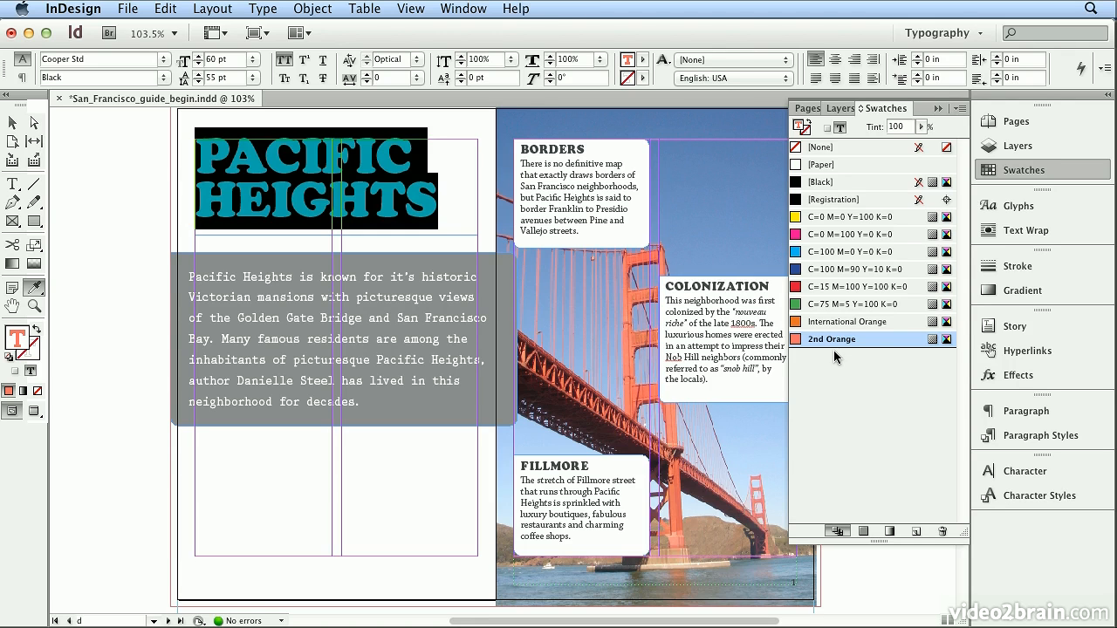
# Delete the 2nd Orange swatch and replace it with the defined swatch [Black].
pyautogui.click(943, 531)
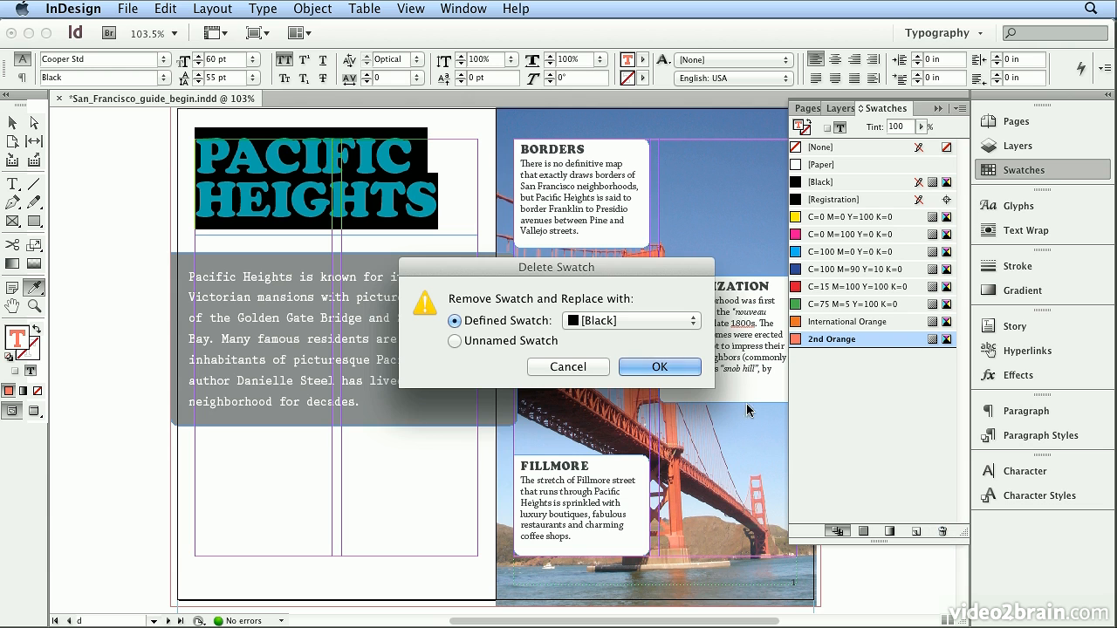
pyautogui.click(691, 367)
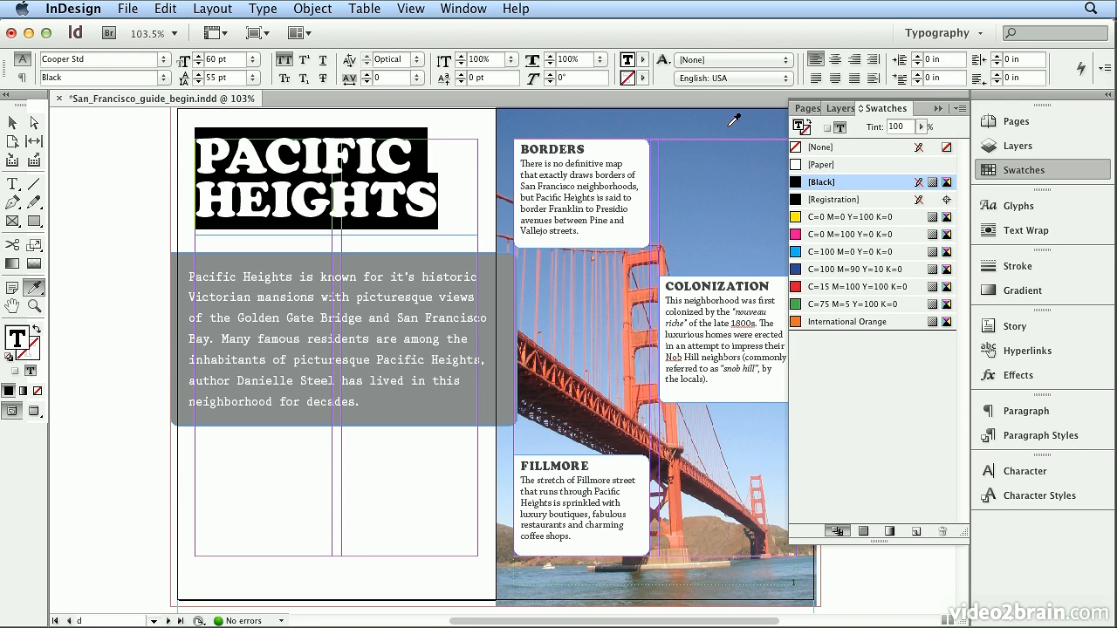
# Sample the darker blue of the upper sky from the bridge photo onto the PACIFIC HEIGHTS heading and save it as a new swatch.
pyautogui.click(735, 161)
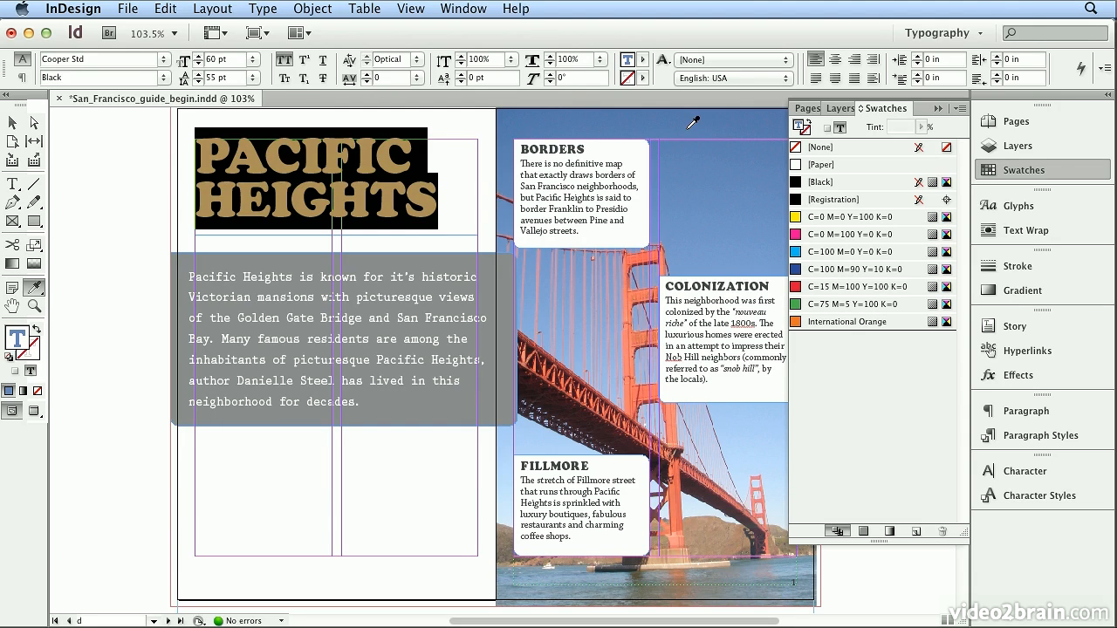
pyautogui.click(764, 437)
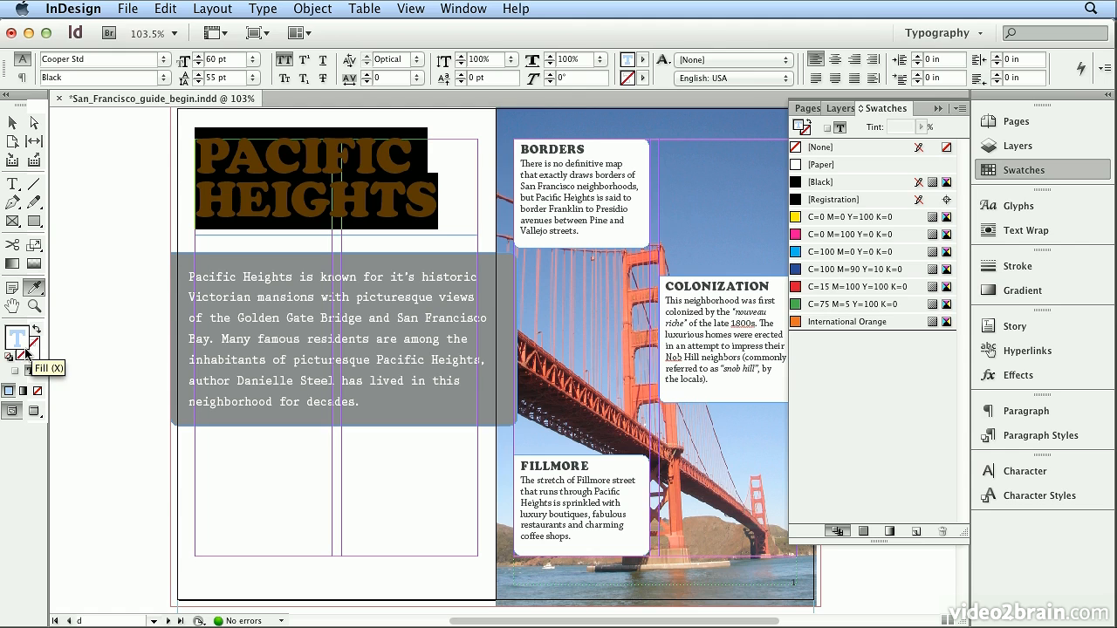
pyautogui.click(749, 124)
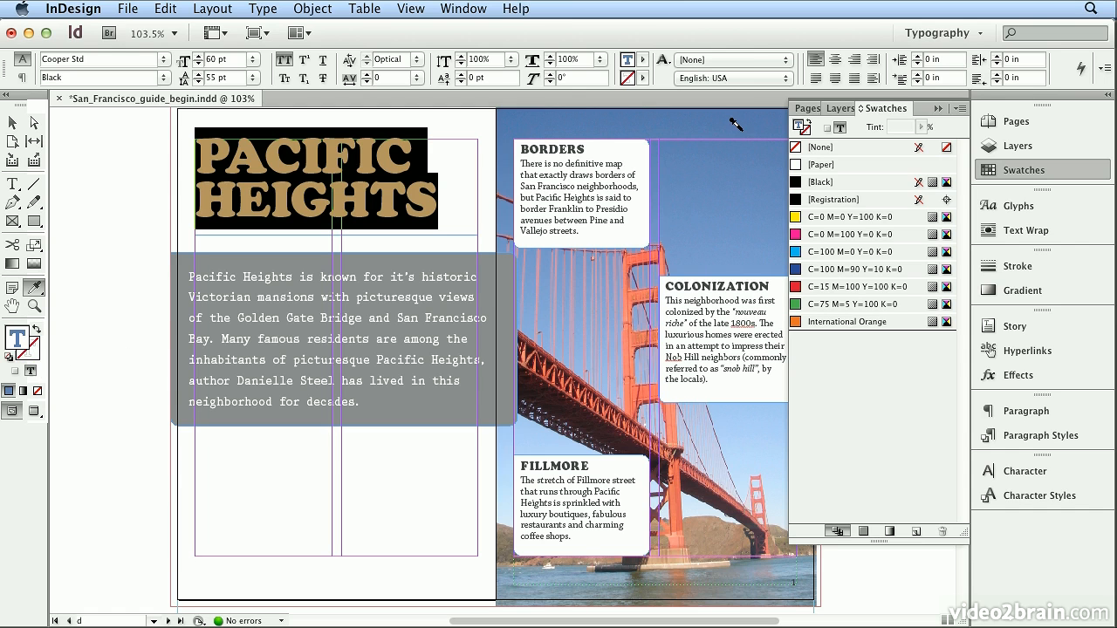
pyautogui.click(914, 531)
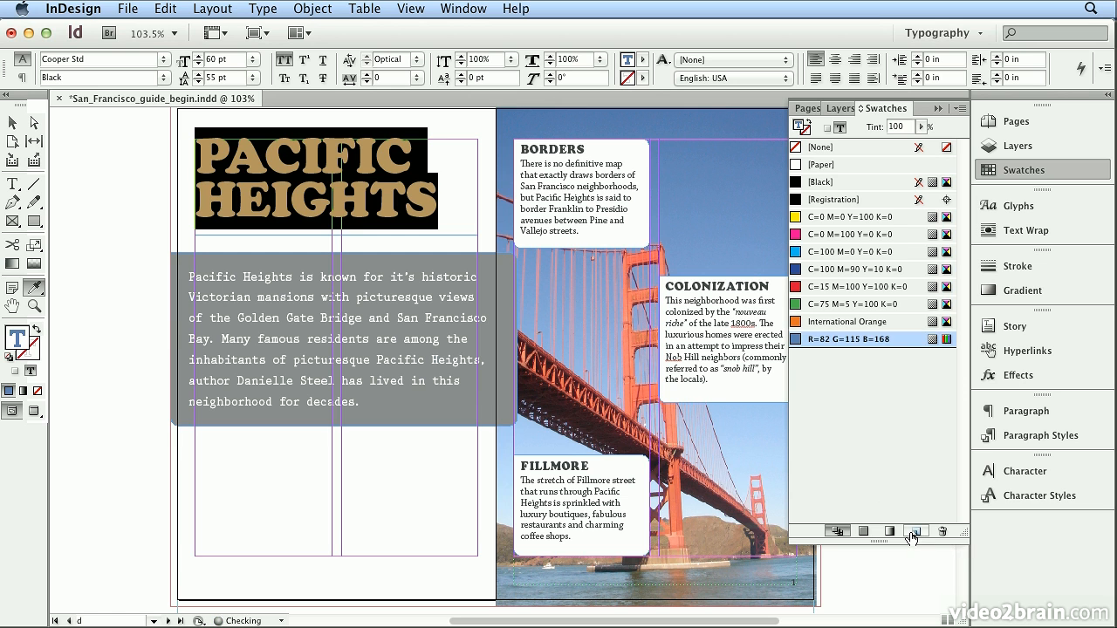
# Name the sampled blue swatch Sky Blue instead of by its color value and switch its color mode to CMYK.
pyautogui.doubleClick(876, 339)
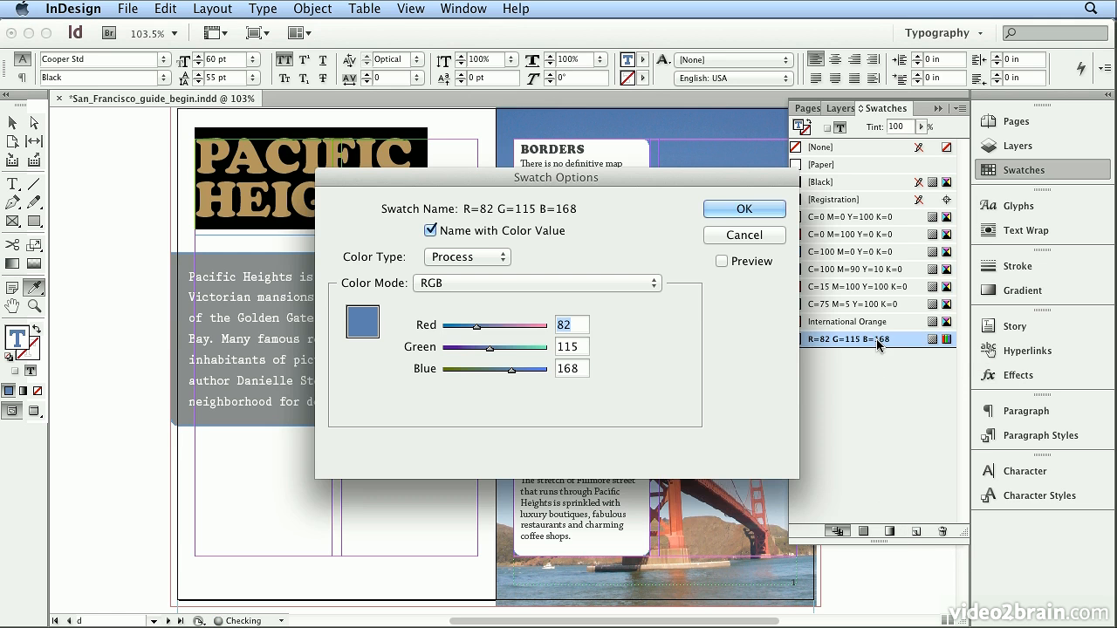
pyautogui.click(481, 231)
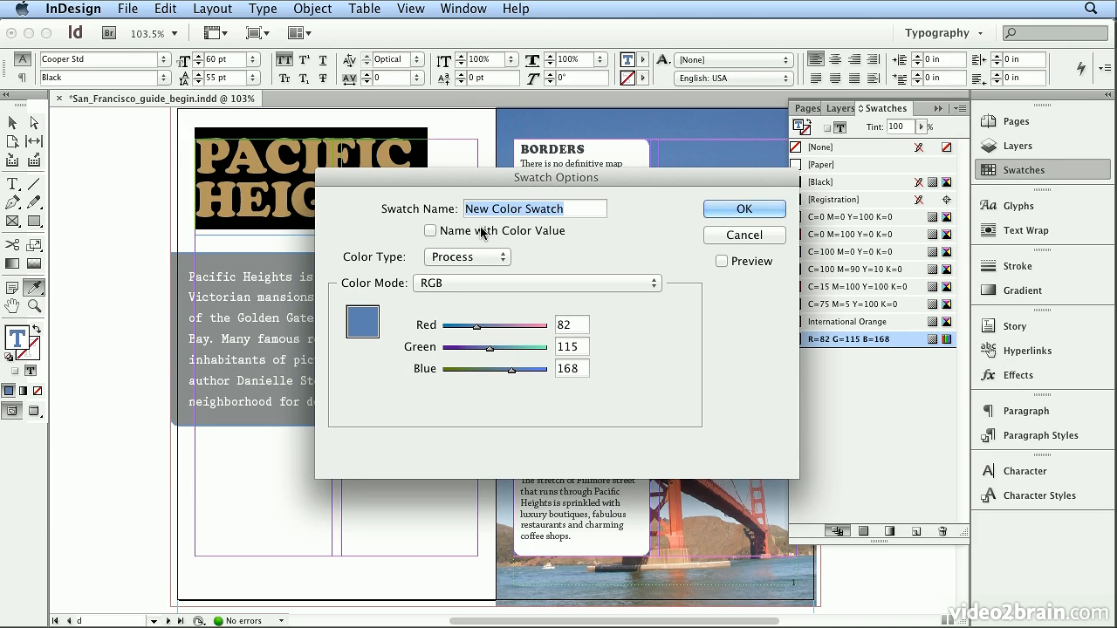
pyautogui.write('Sk')
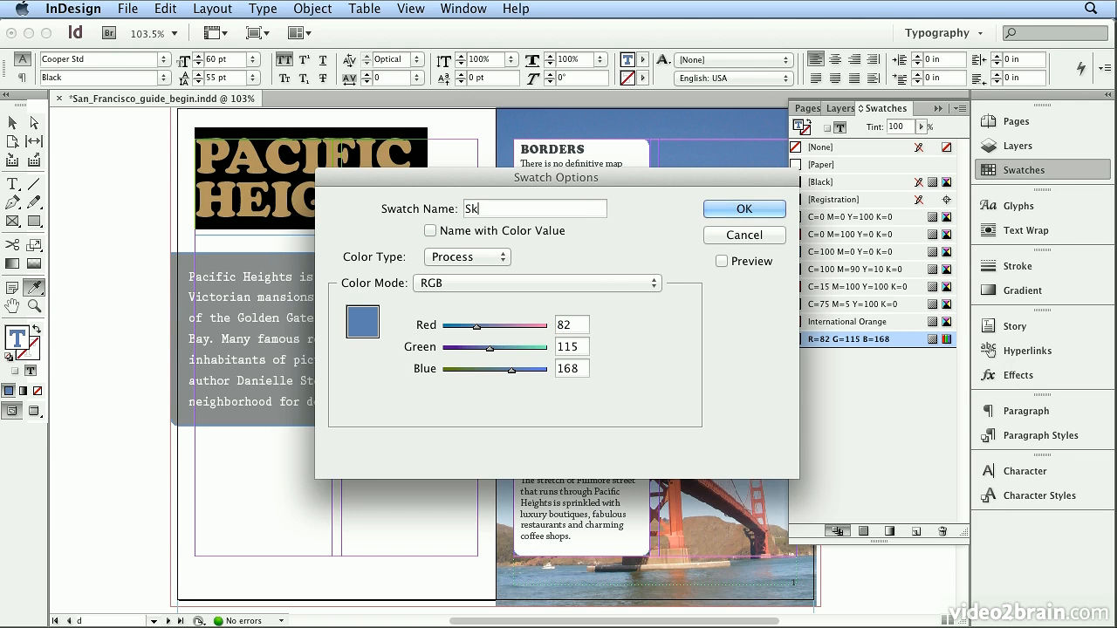
pyautogui.write('y Blue')
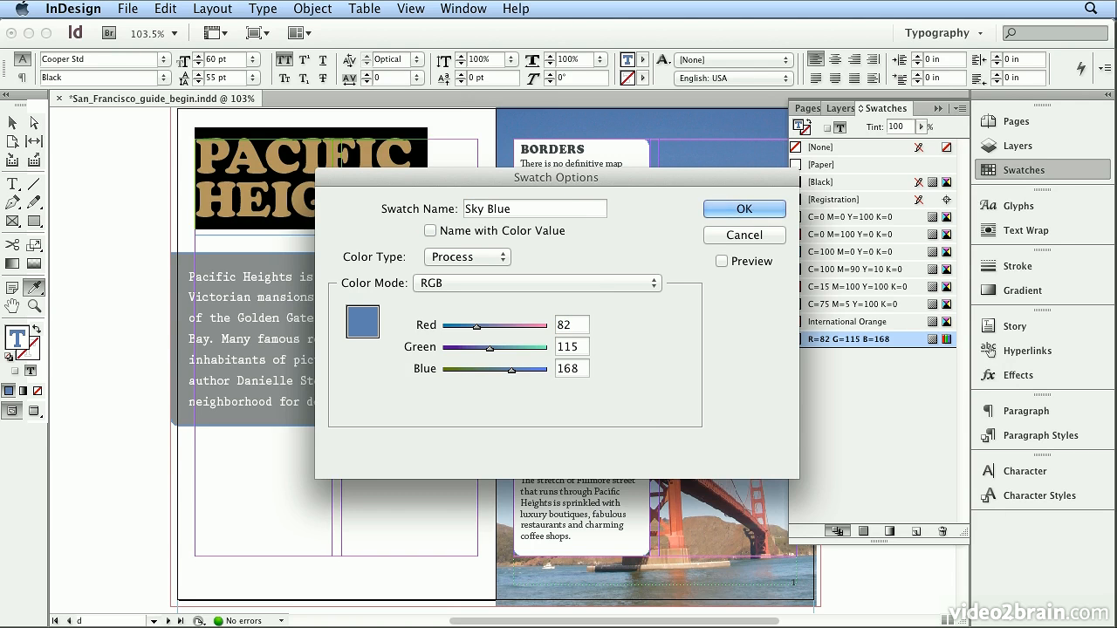
pyautogui.click(619, 286)
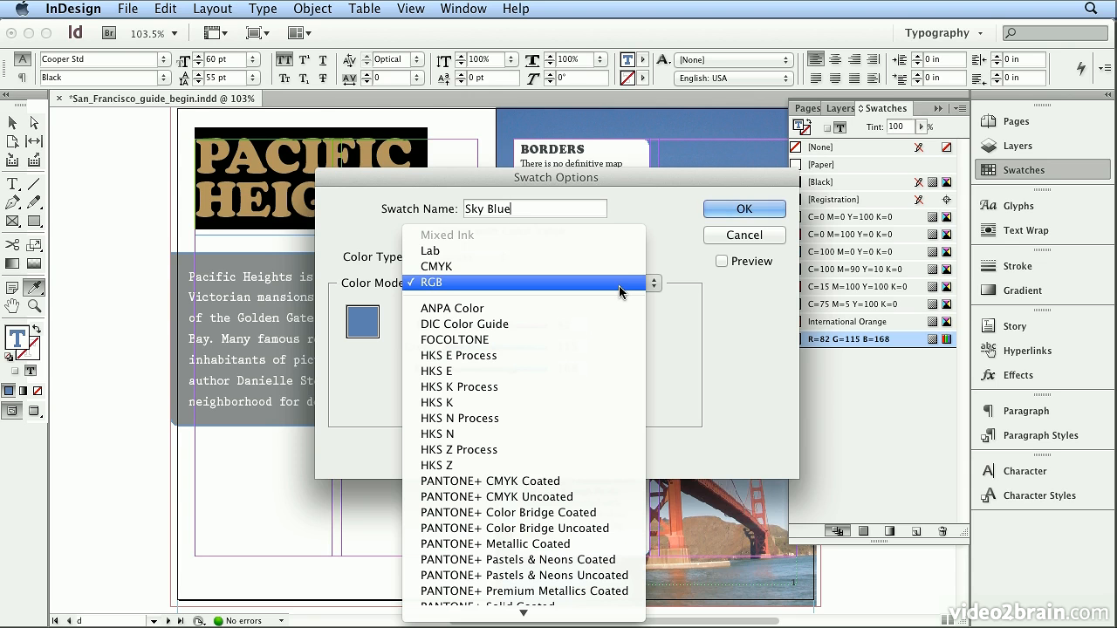
pyautogui.click(618, 267)
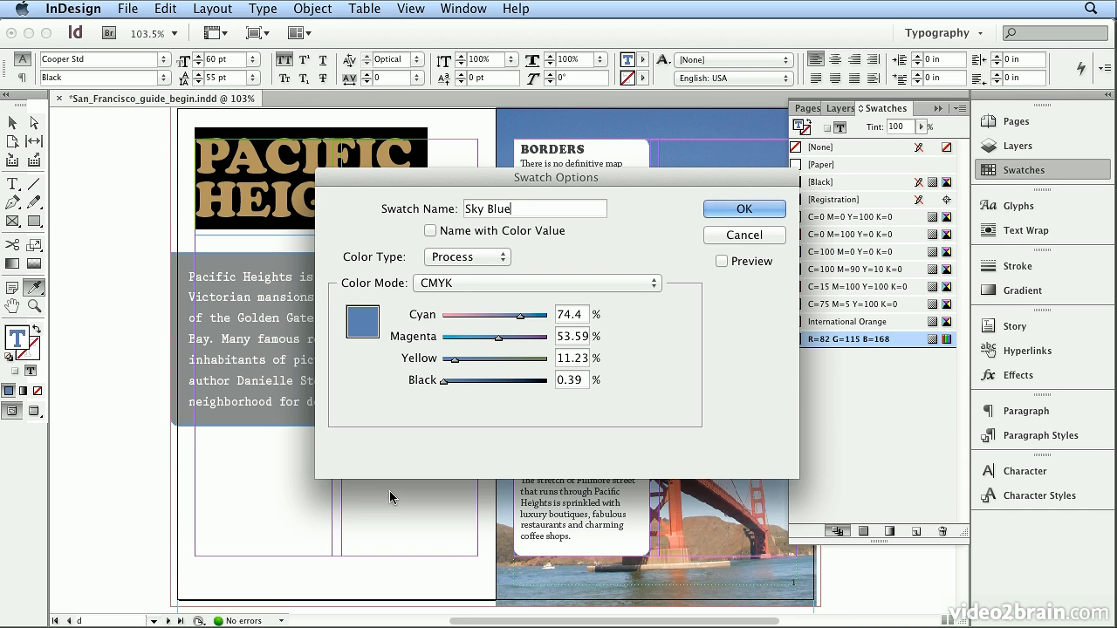
# Round the Sky Blue swatch to cyan 75, magenta 54, yellow 11 and black 1 percent, and apply the changes.
pyautogui.doubleClick(564, 315)
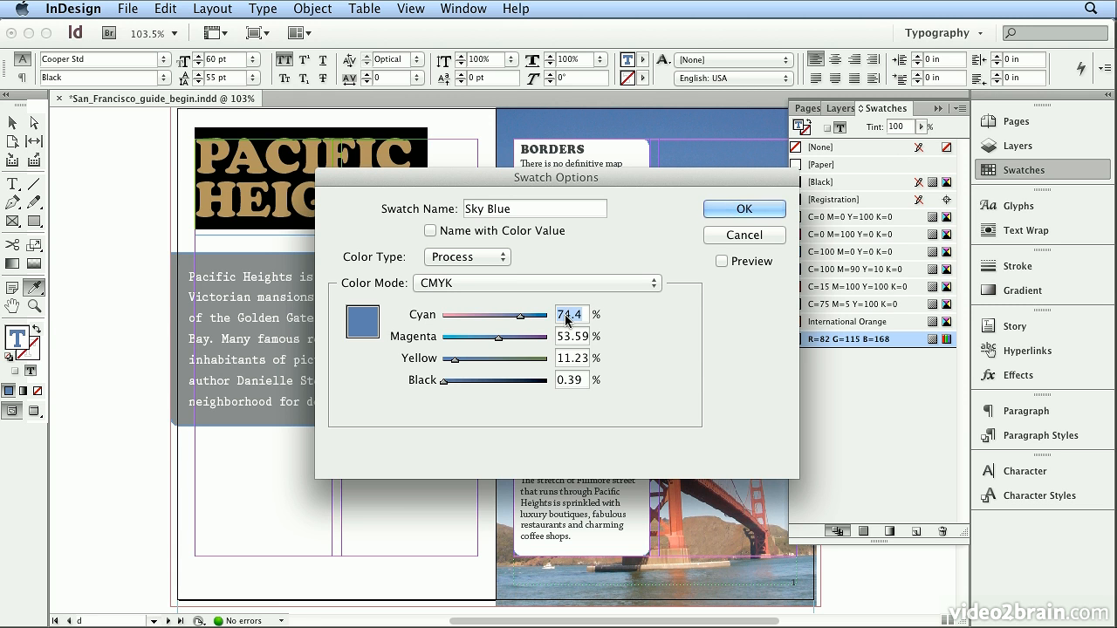
pyautogui.write('75')
pyautogui.press('Tab')
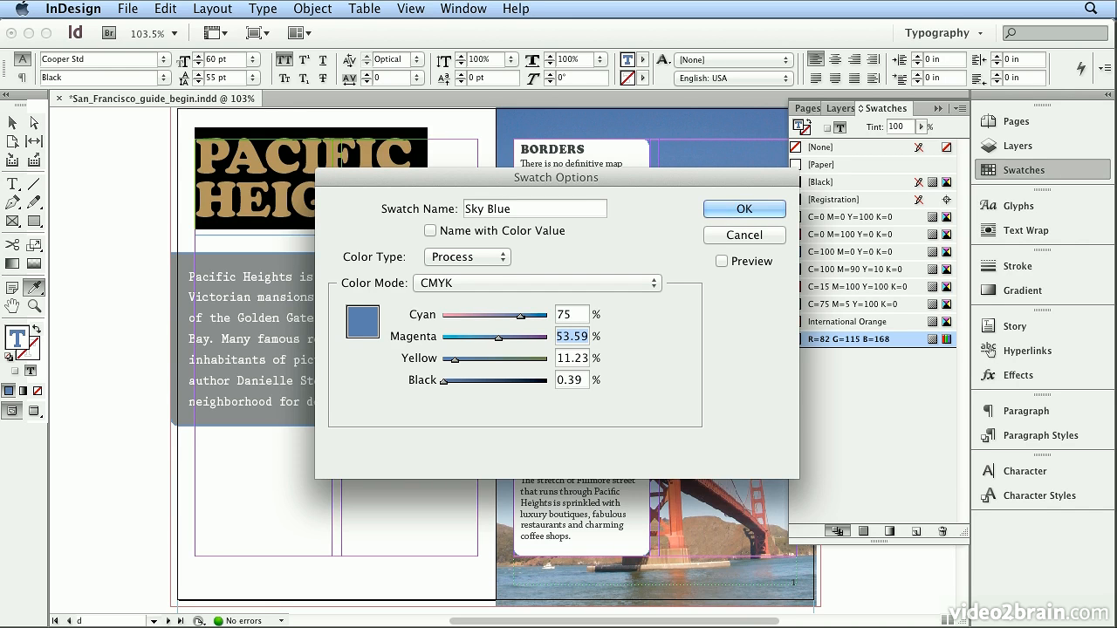
pyautogui.write('54')
pyautogui.press('Tab')
pyautogui.write('11')
pyautogui.press('Tab')
pyautogui.write('1')
pyautogui.press('Tab')
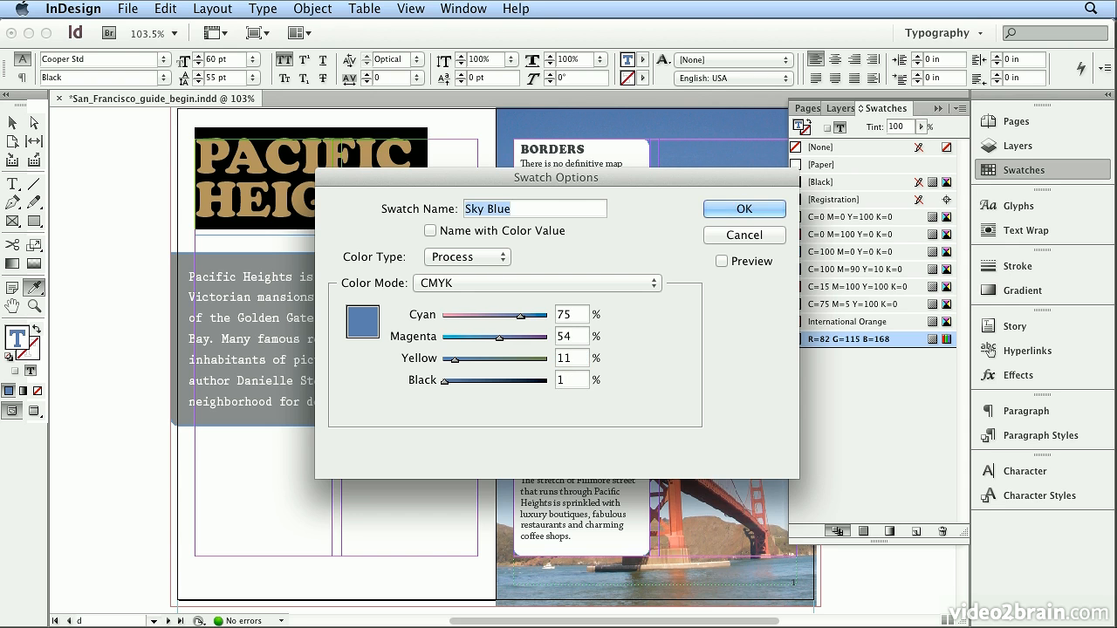
pyautogui.click(727, 210)
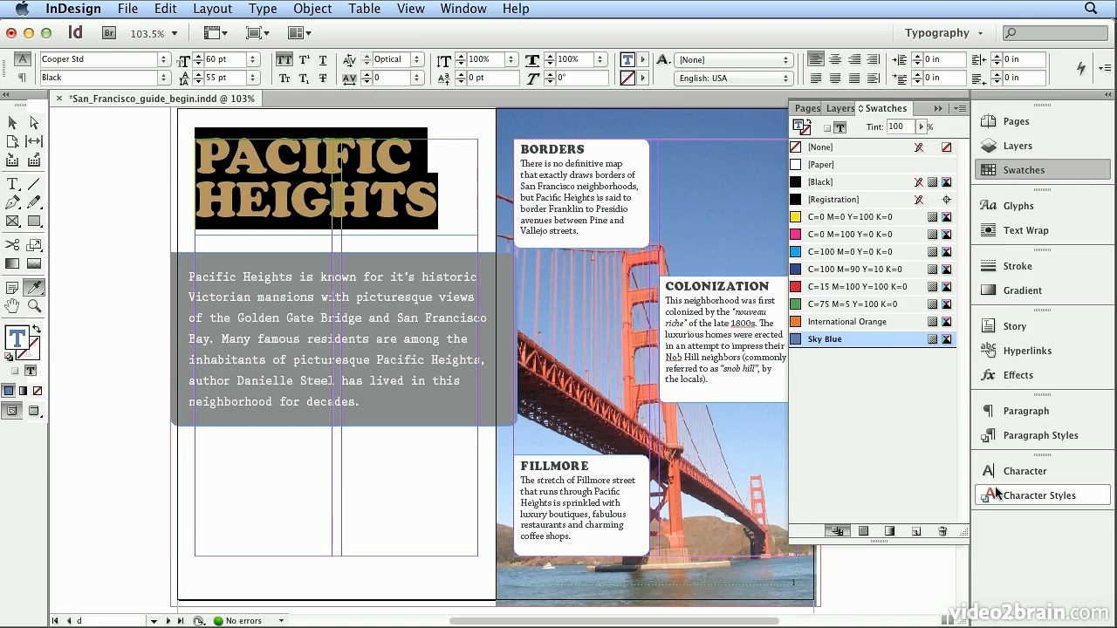
# Check the heading's main head style for overrides and compare the headings on spreads 2-3, 4-5 and 6-7, returning to the Pacific Heights spread.
pyautogui.click(1030, 436)
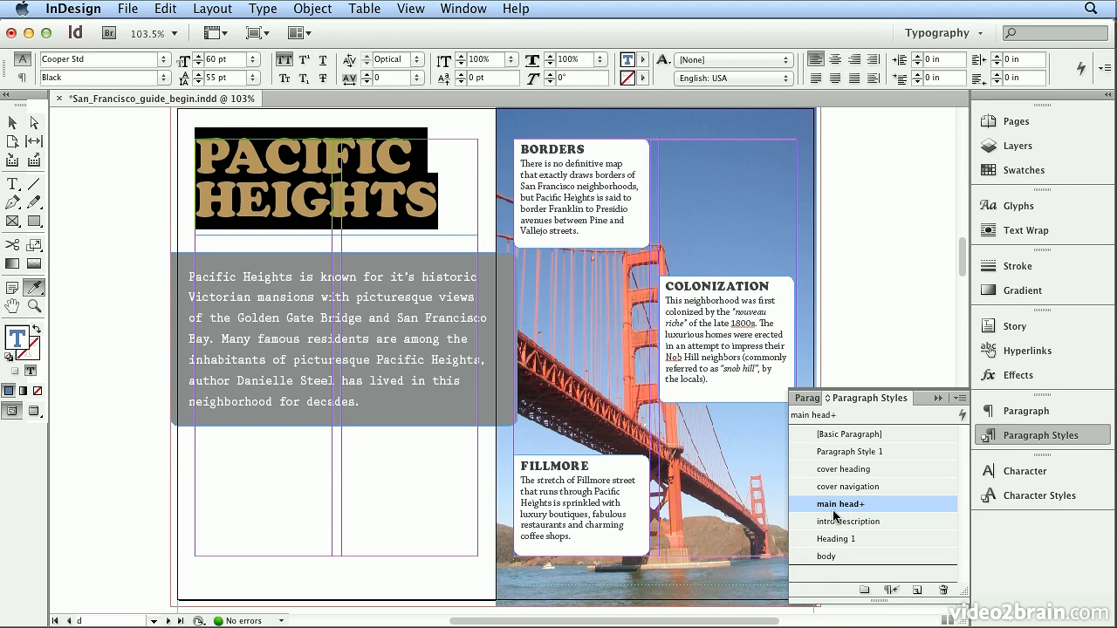
pyautogui.moveTo(852, 517)
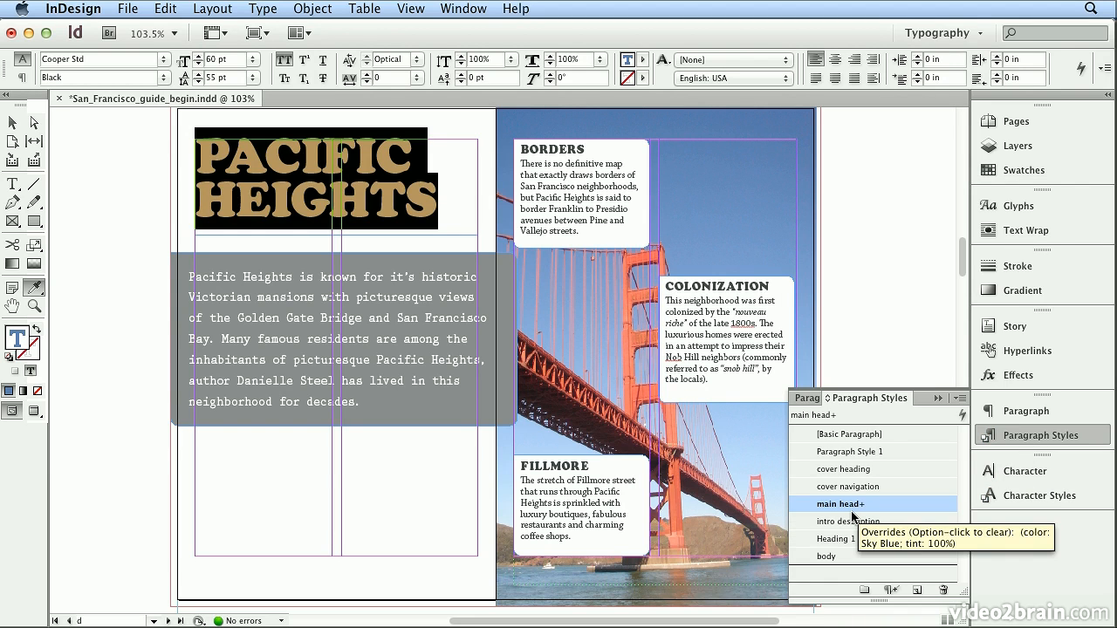
pyautogui.click(1010, 126)
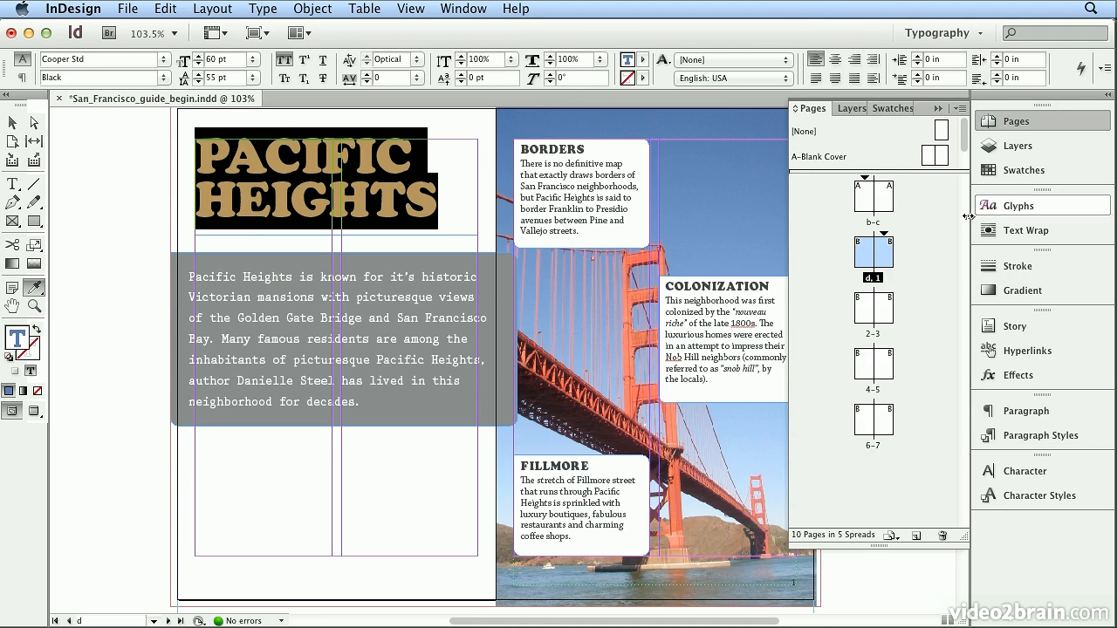
pyautogui.doubleClick(876, 336)
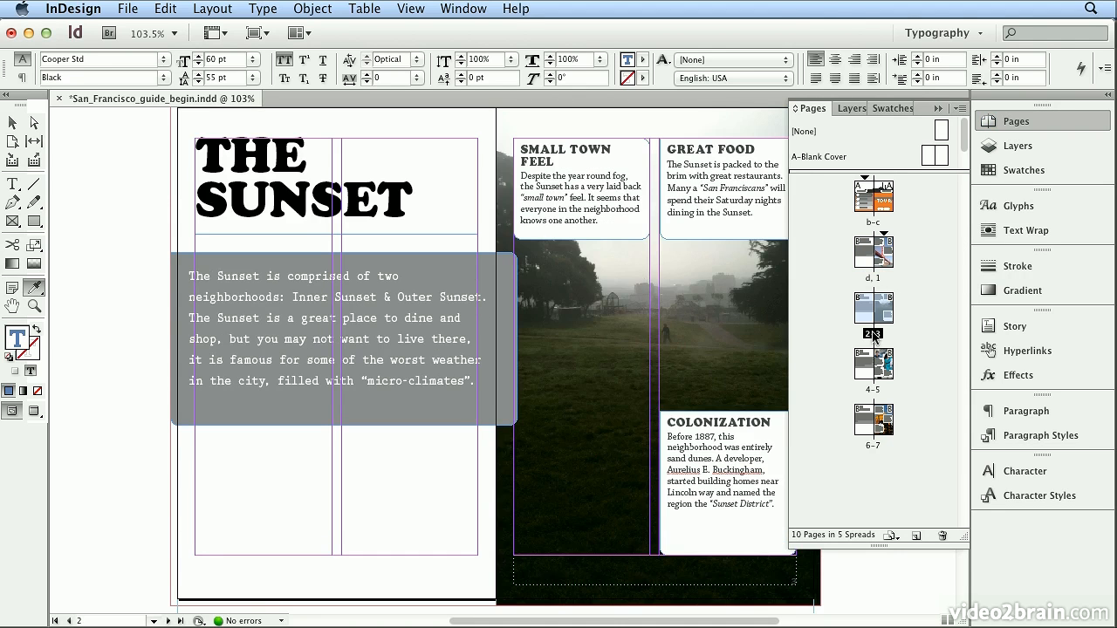
pyautogui.doubleClick(869, 391)
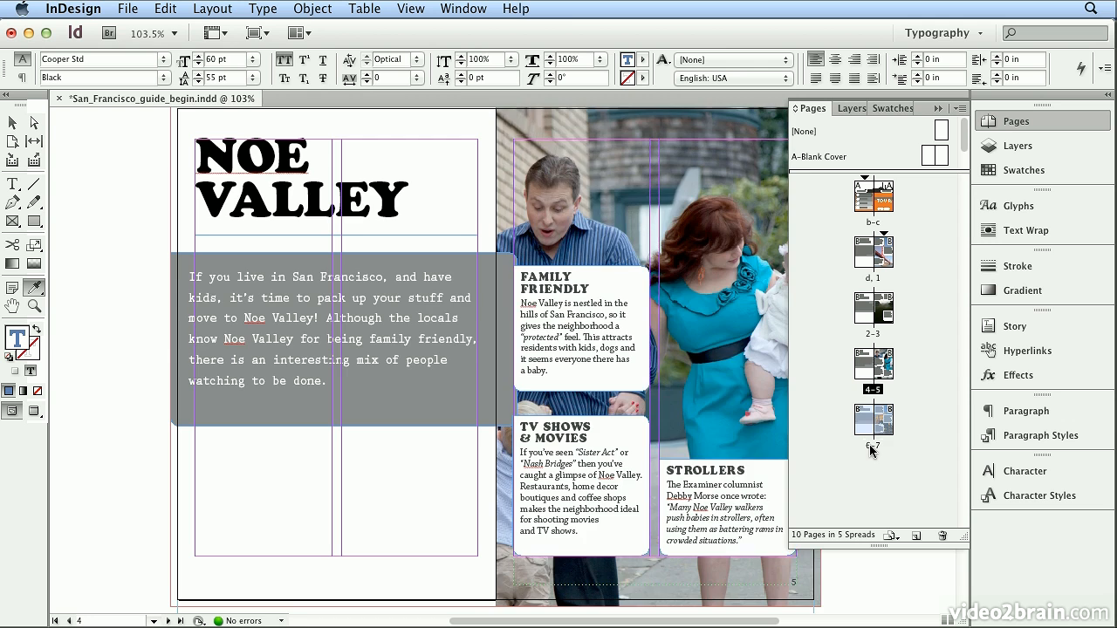
pyautogui.doubleClick(873, 446)
pyautogui.doubleClick(871, 281)
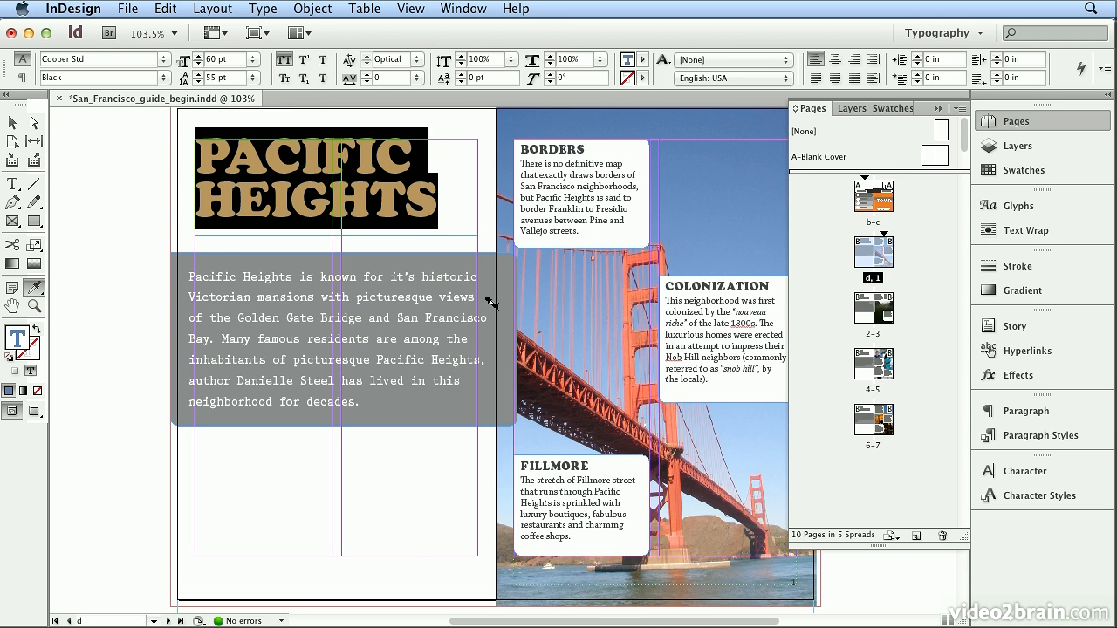
# Redefine the main head paragraph style from the selected PACIFIC HEIGHTS heading so it includes the Sky Blue color.
pyautogui.click(990, 437)
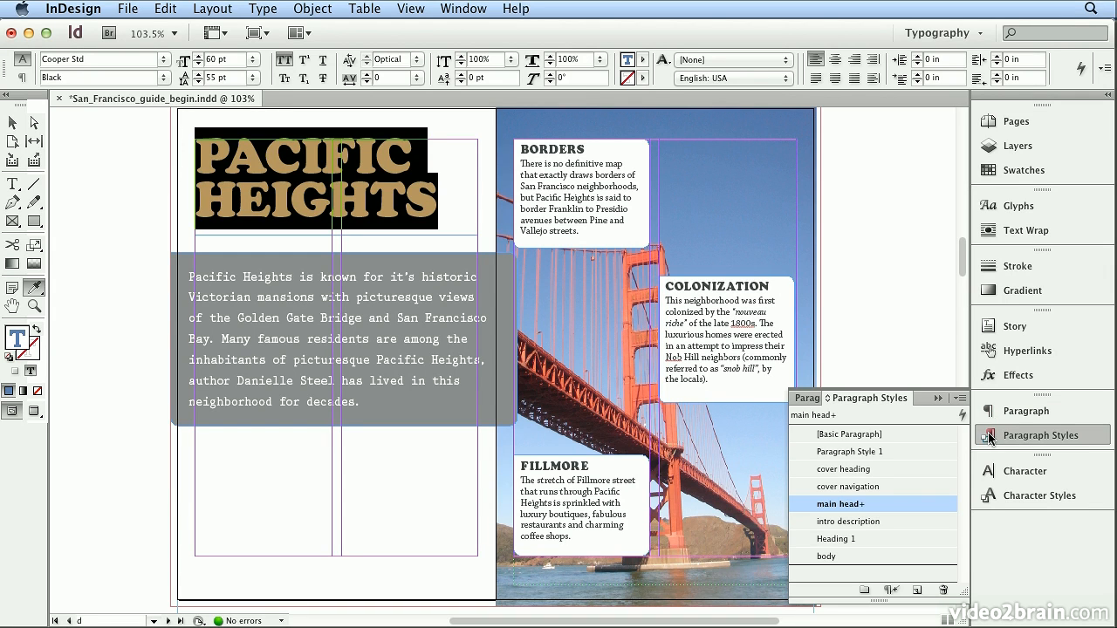
pyautogui.click(959, 398)
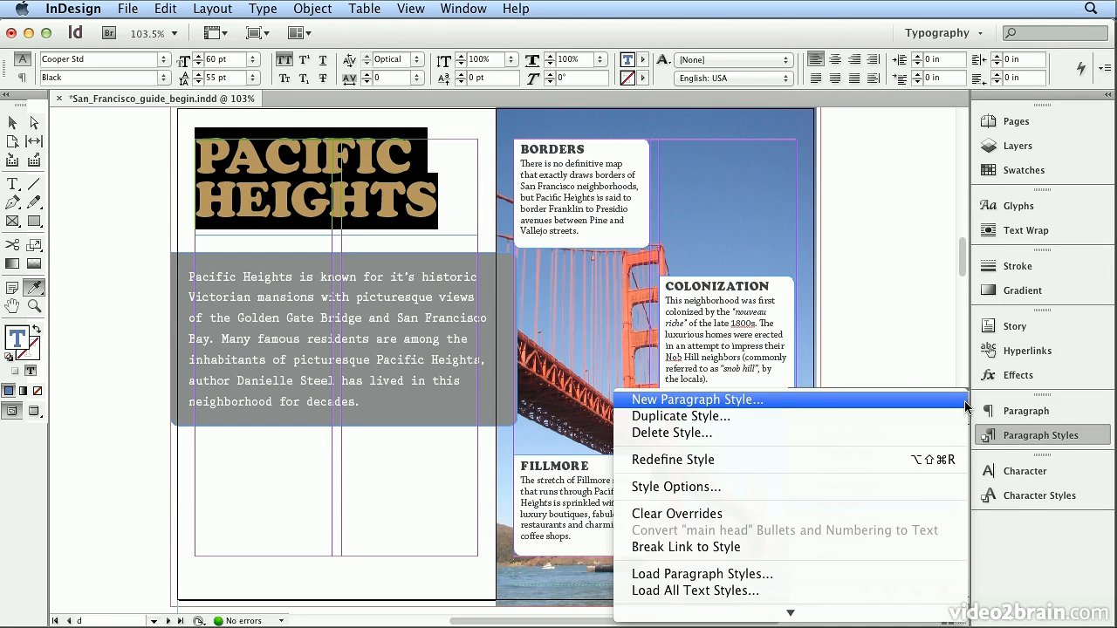
pyautogui.click(911, 465)
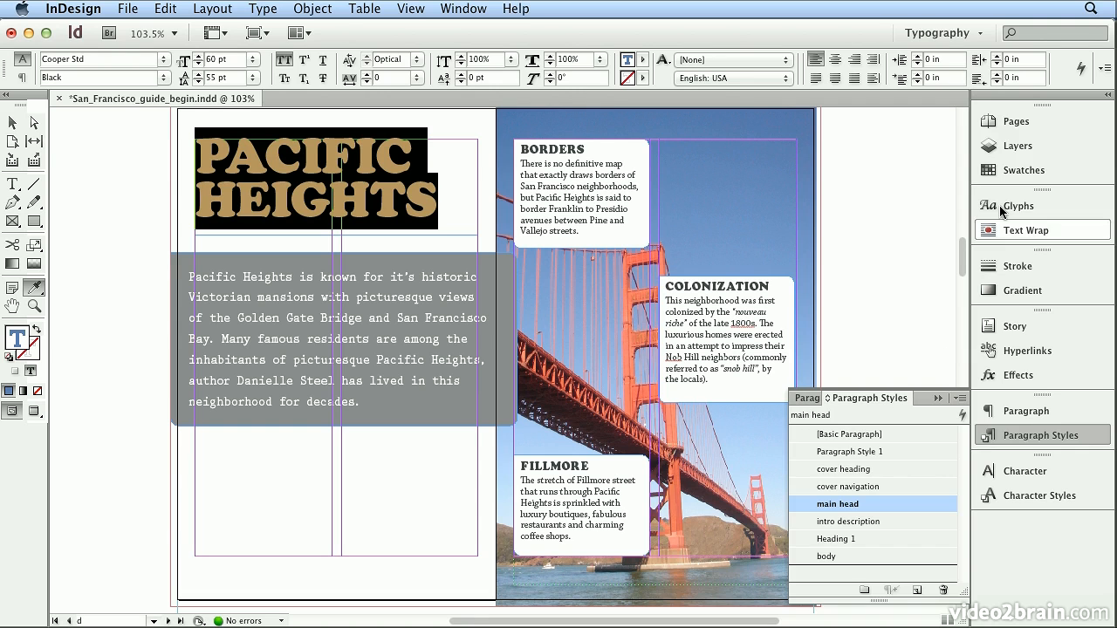
# Review the main headings on spreads 2-3, 4-5 and 6-7 after the style change.
pyautogui.click(1012, 121)
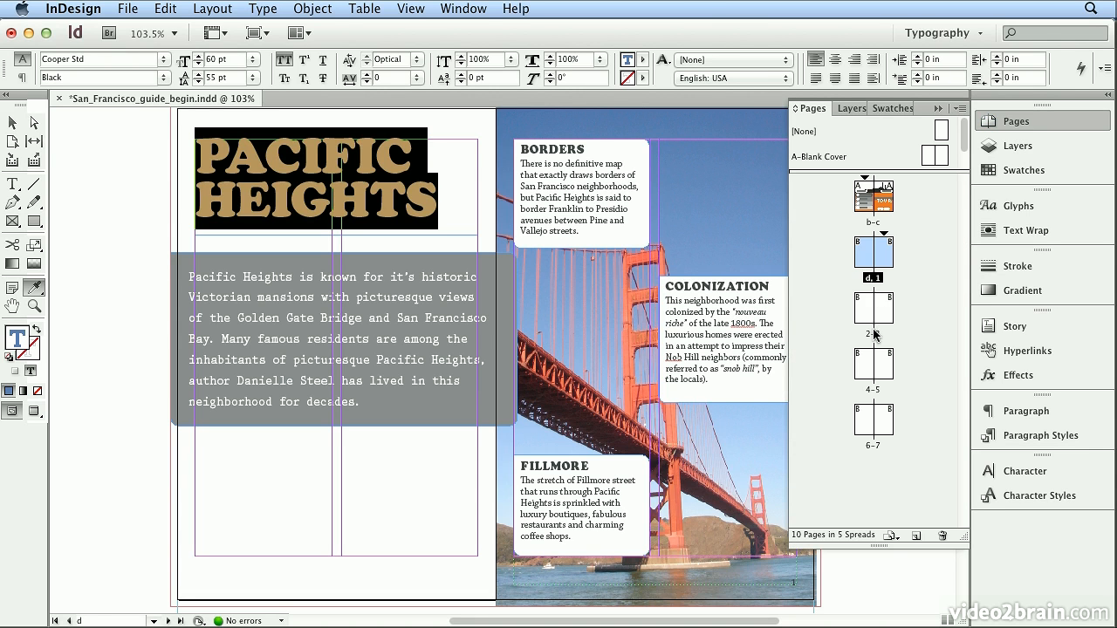
pyautogui.doubleClick(875, 334)
pyautogui.doubleClick(871, 393)
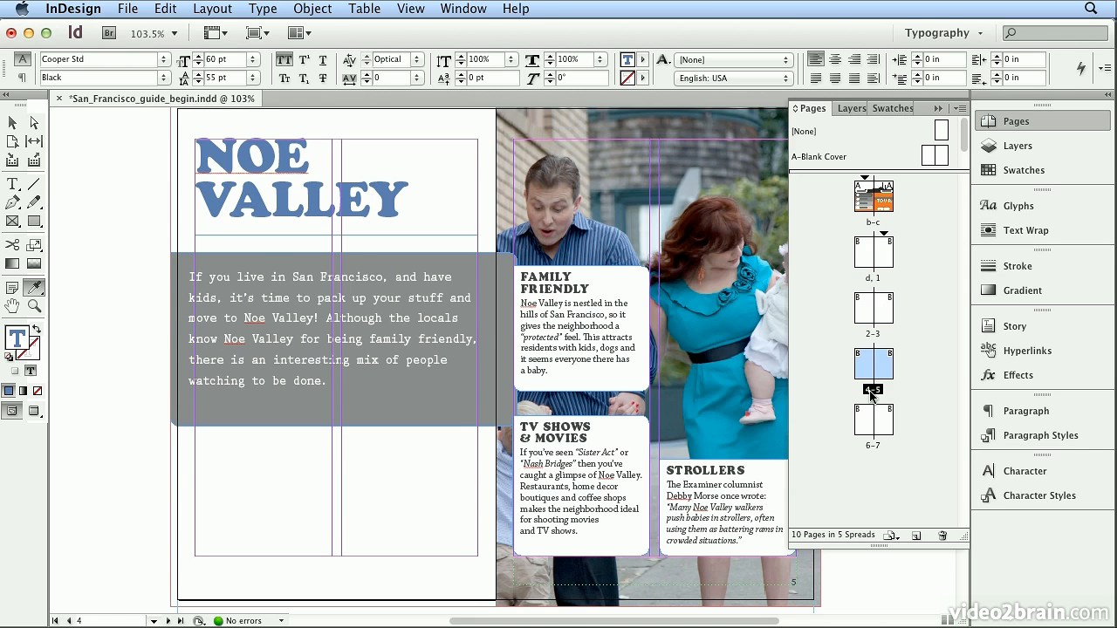
pyautogui.doubleClick(870, 447)
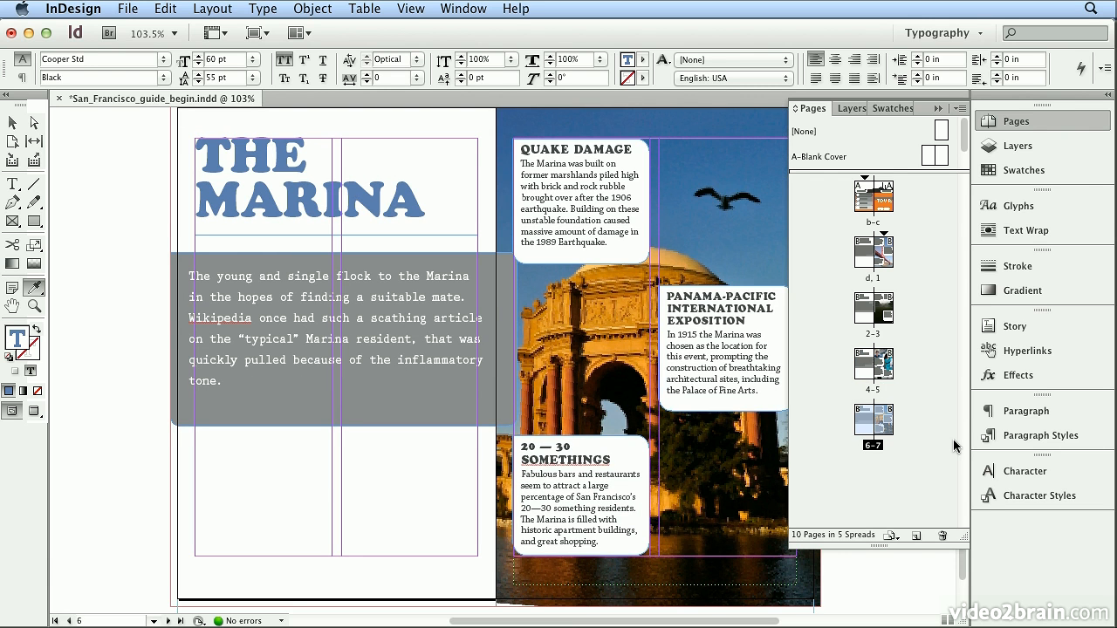
pyautogui.click(1030, 120)
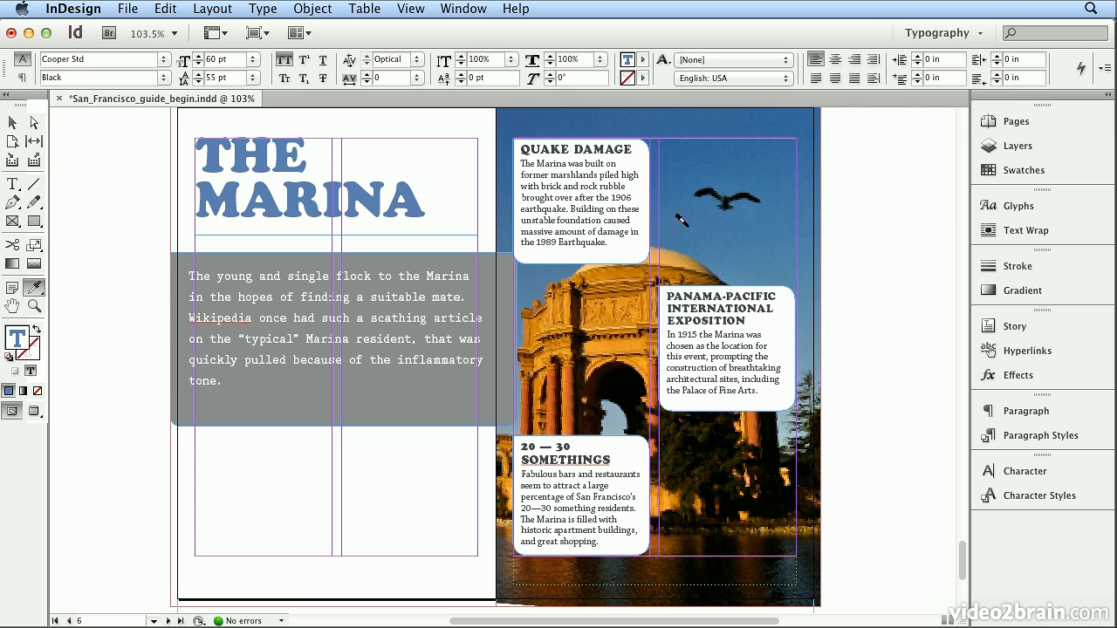
# Inspect the text fill in the Color Picker without changing it, and look over the swatch list and its available commands.
pyautogui.doubleClick(15, 337)
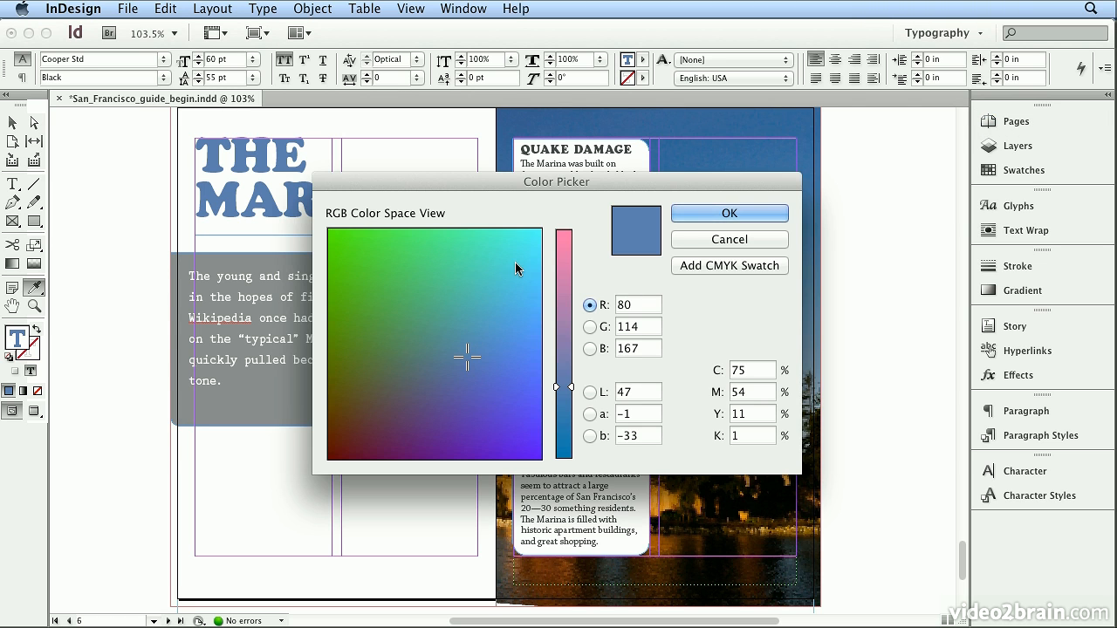
pyautogui.click(726, 237)
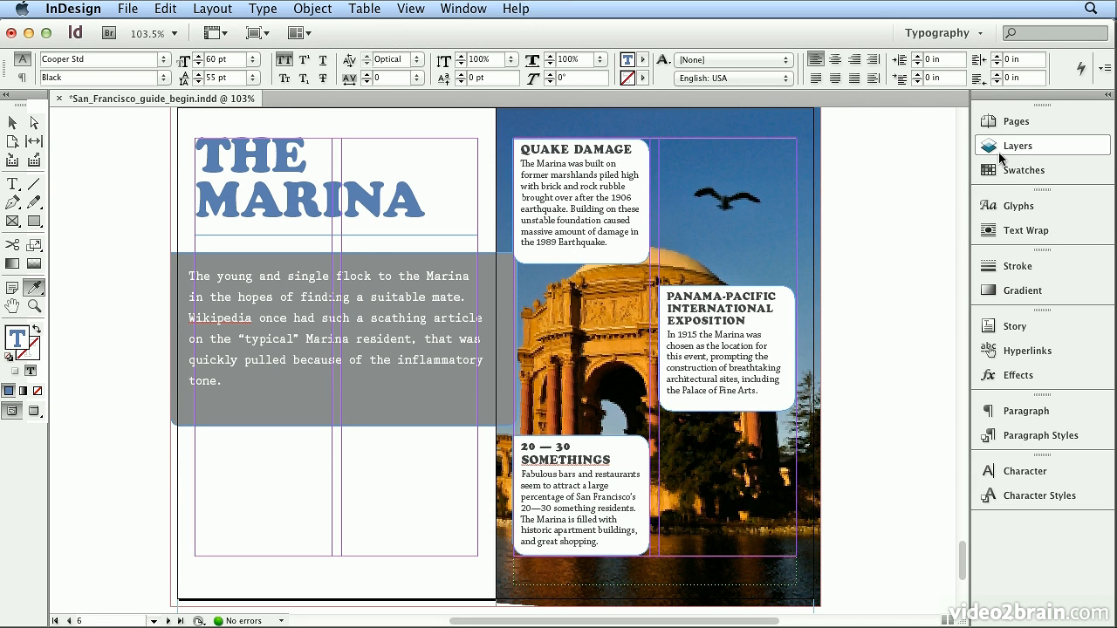
pyautogui.click(1018, 174)
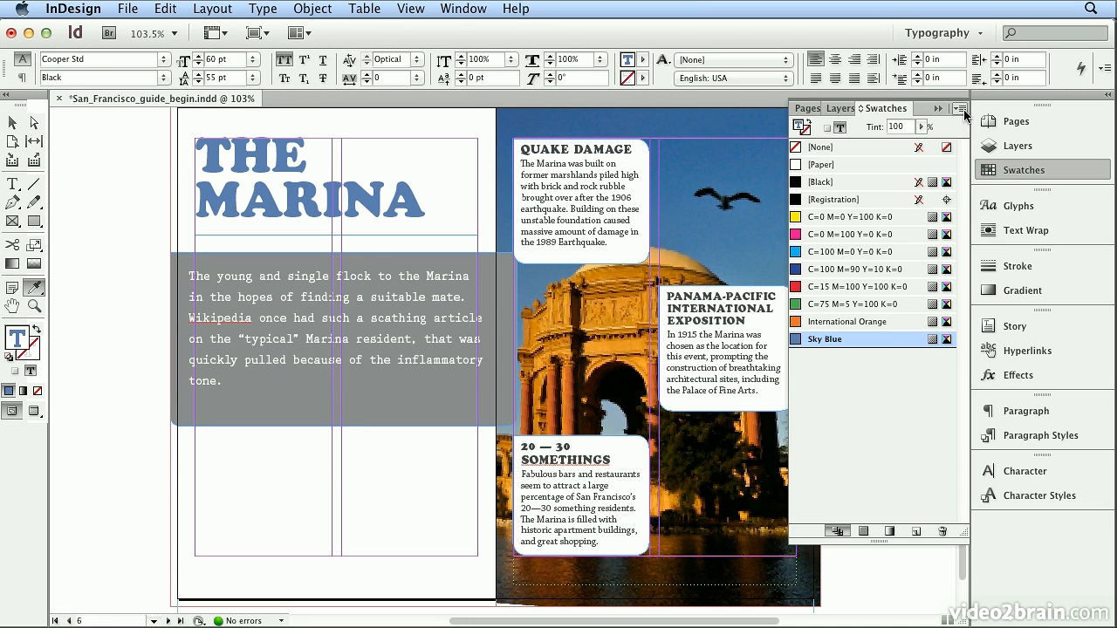
pyautogui.click(964, 108)
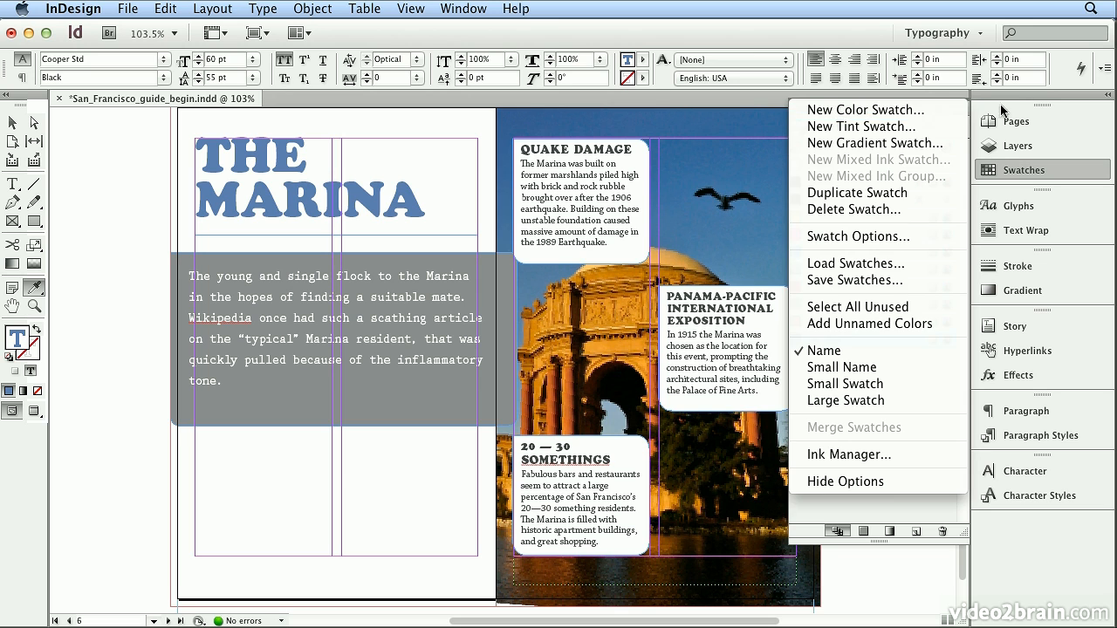
pyautogui.click(963, 110)
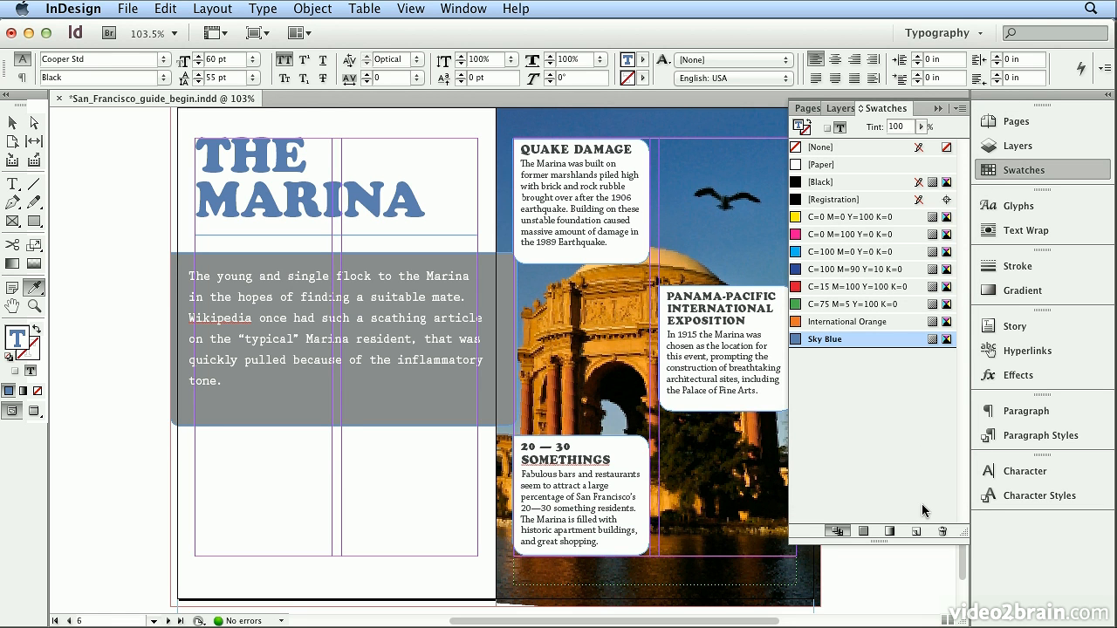